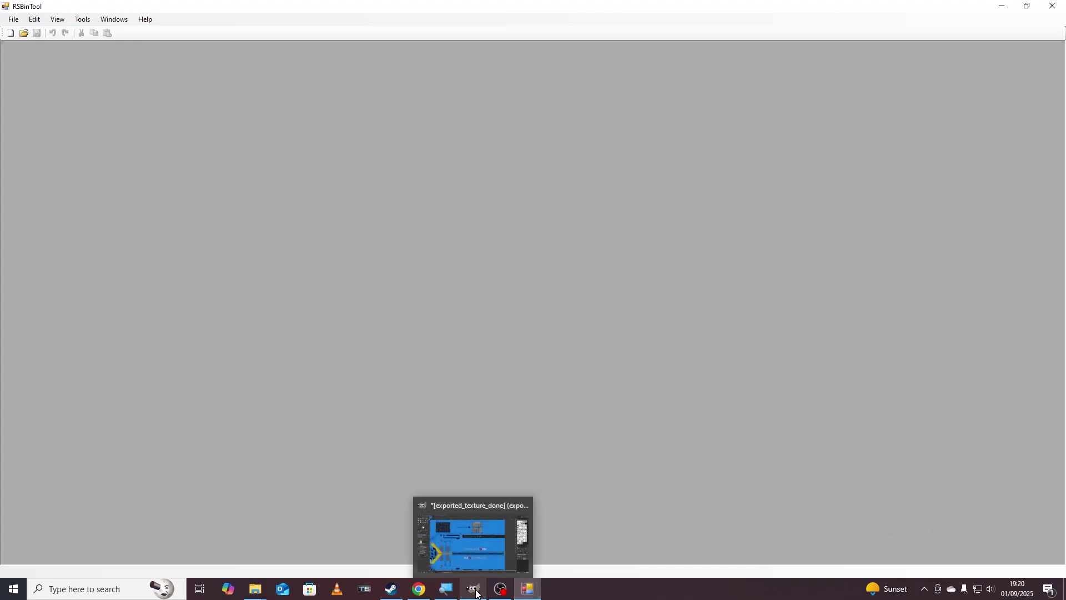
# Leave GIMP and start RW_Tools 2018 from recent apps, dismissing its About notice
pyautogui.click(478, 594)
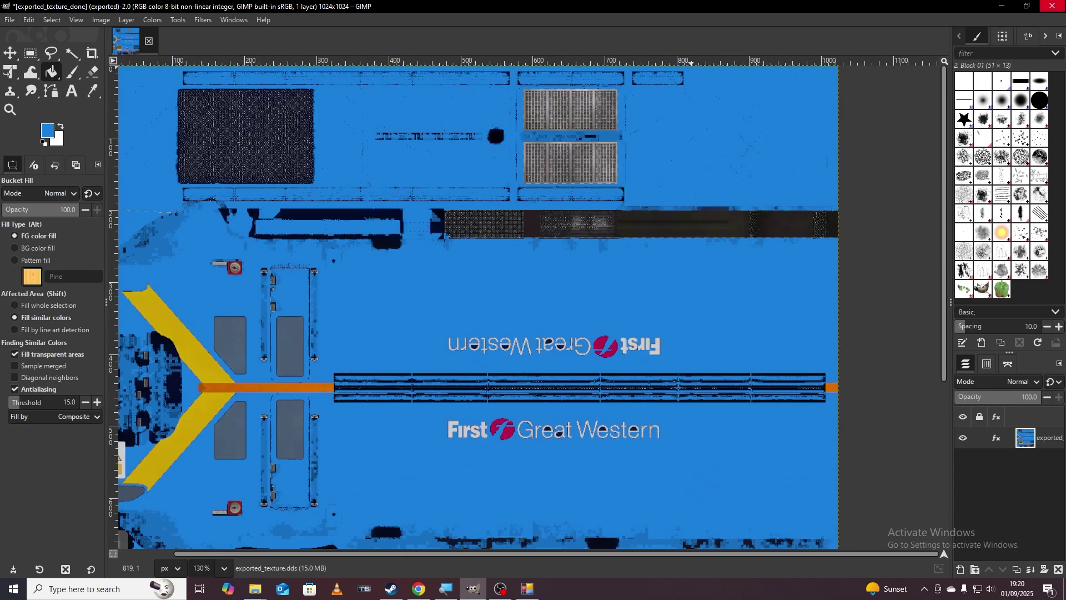
pyautogui.click(1053, 6)
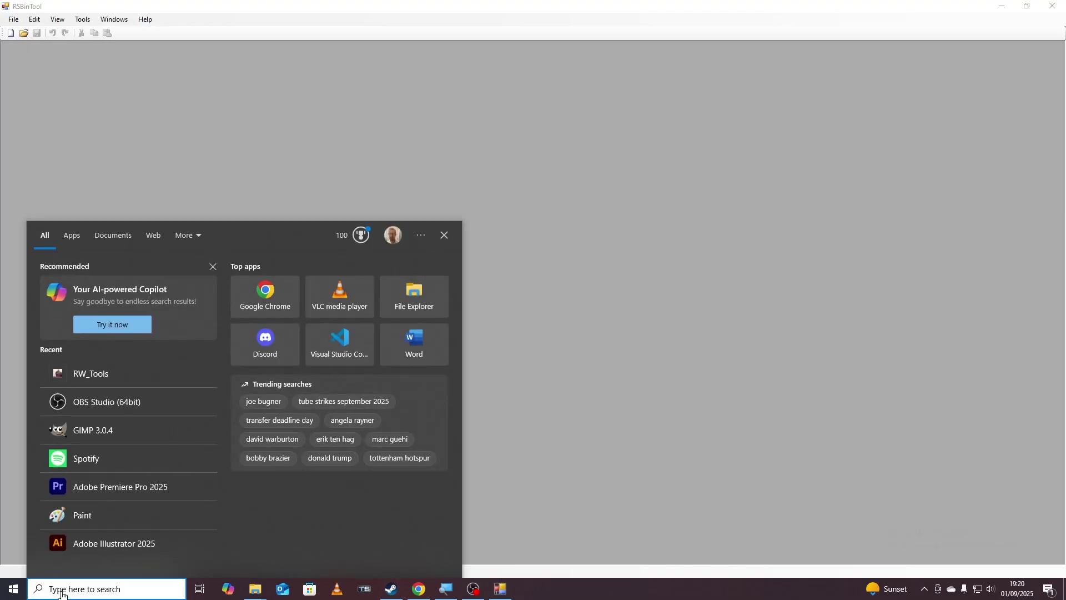
pyautogui.click(103, 376)
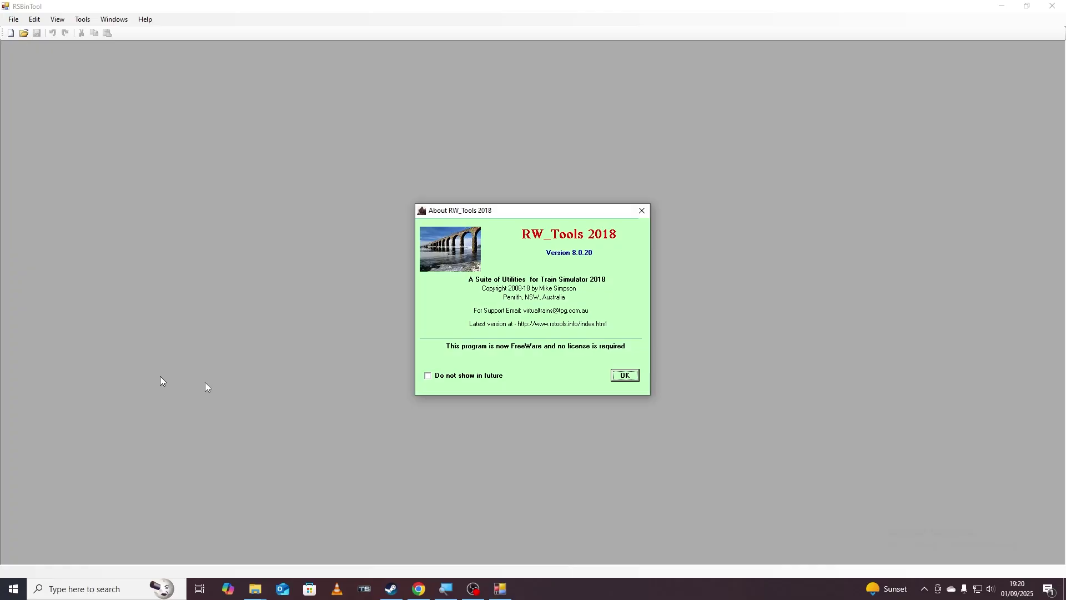
pyautogui.click(625, 375)
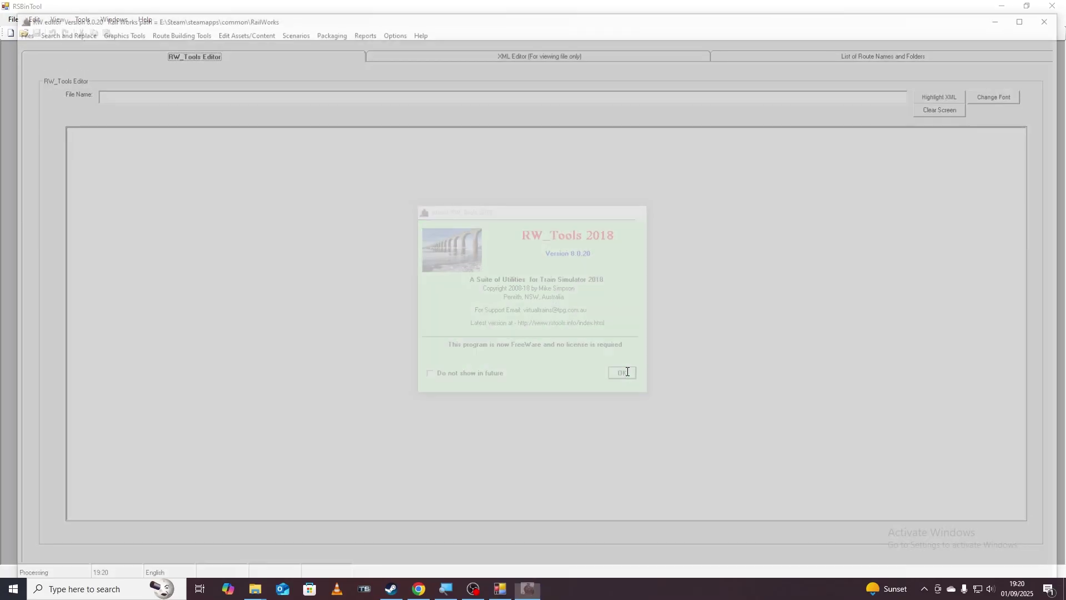
# In Explorer, browse Assets > Kuju > RailSimulator > RailVehicles > Diesel > HST
pyautogui.moveTo(255, 590)
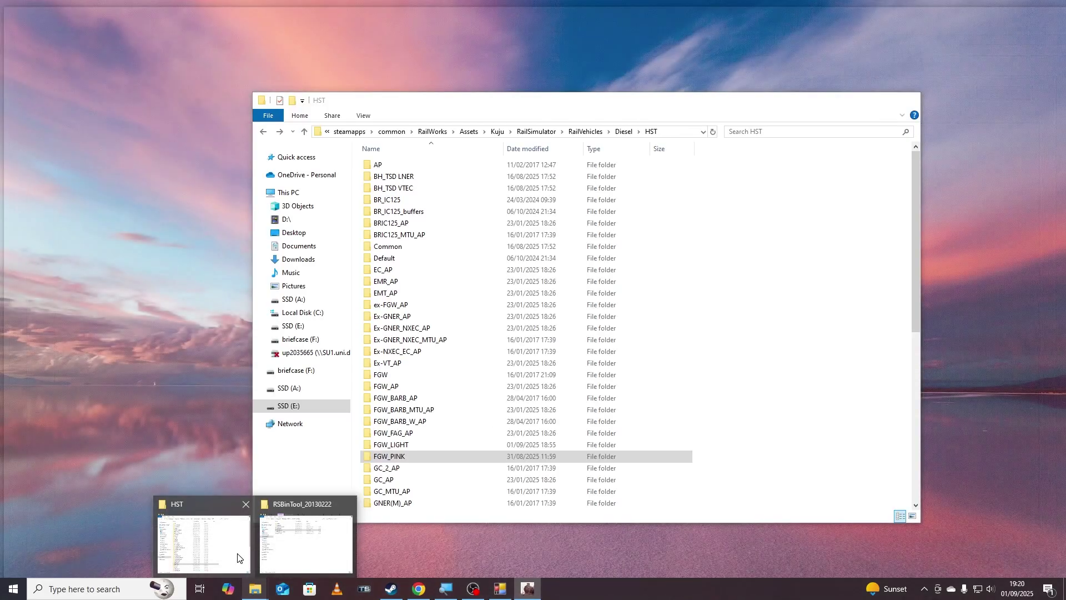
pyautogui.click(240, 560)
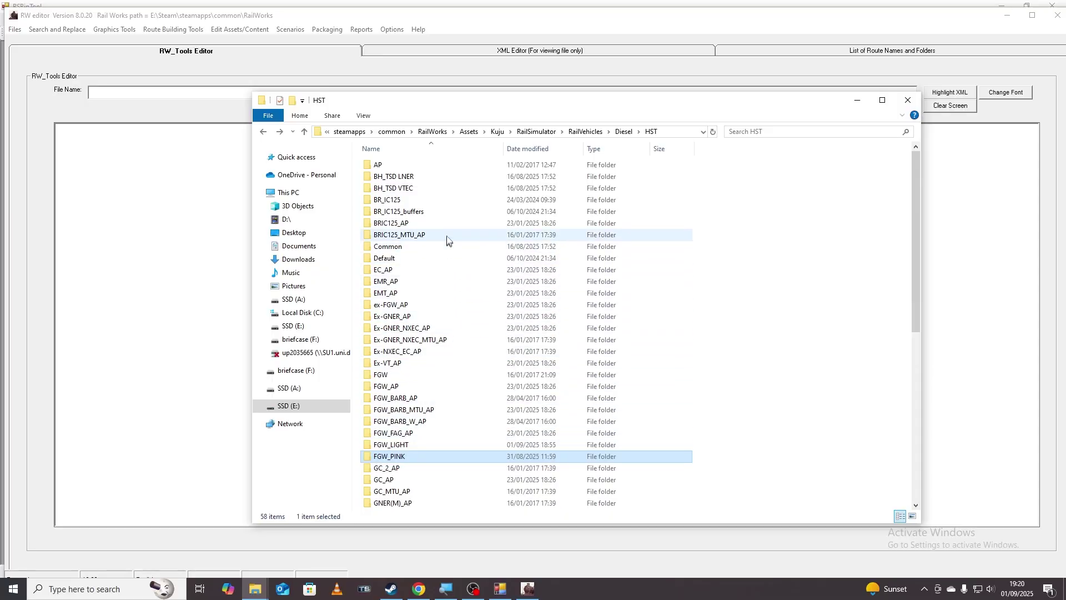
pyautogui.scroll(-6, 447, 302)
pyautogui.scroll(5, 448, 303)
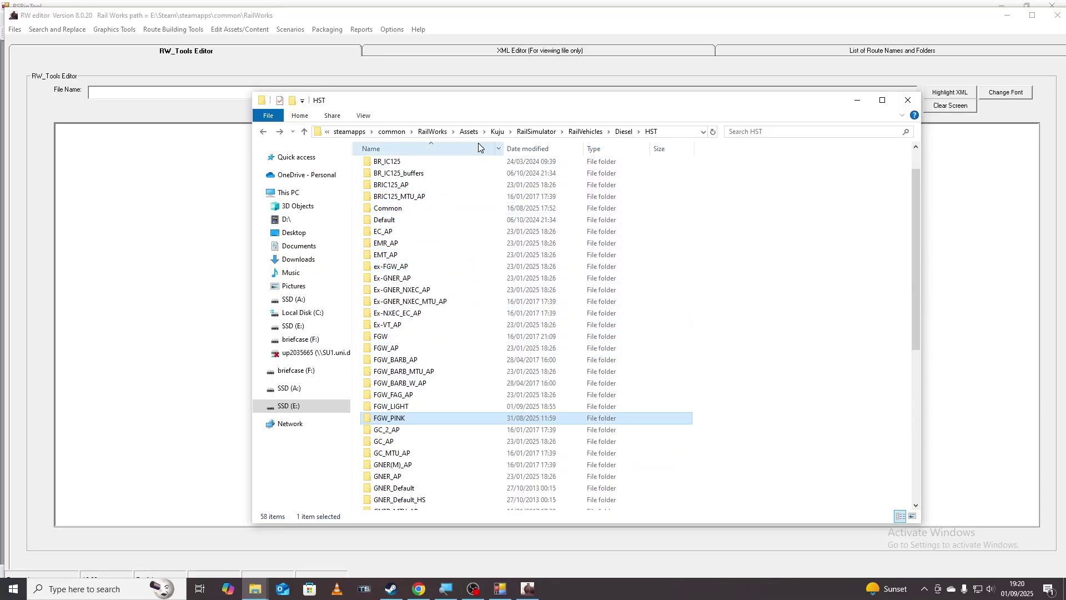
pyautogui.click(469, 132)
pyautogui.scroll(-5, 438, 394)
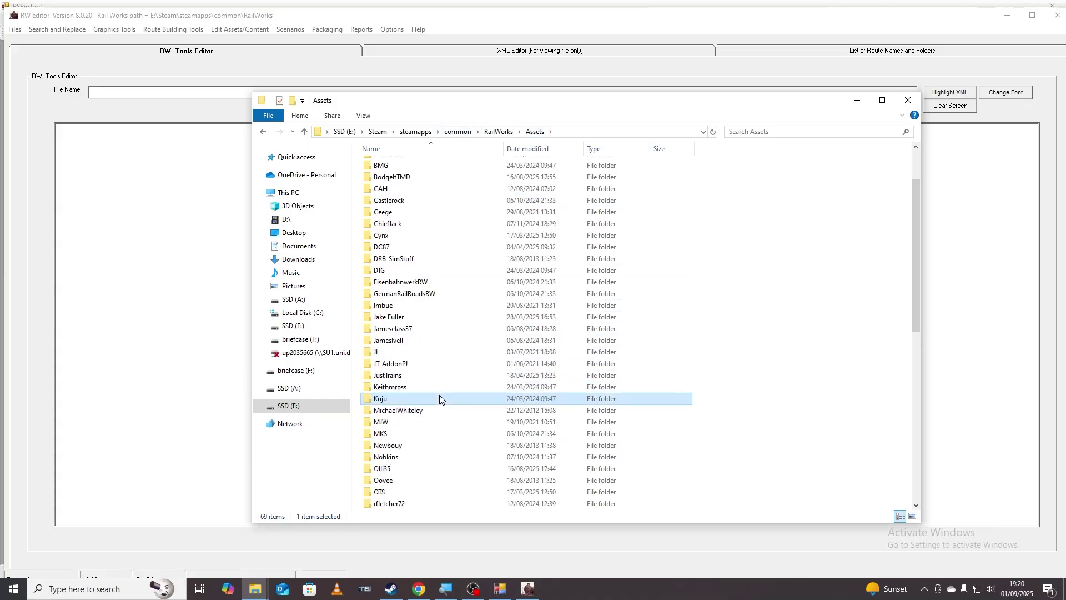
pyautogui.doubleClick(425, 293)
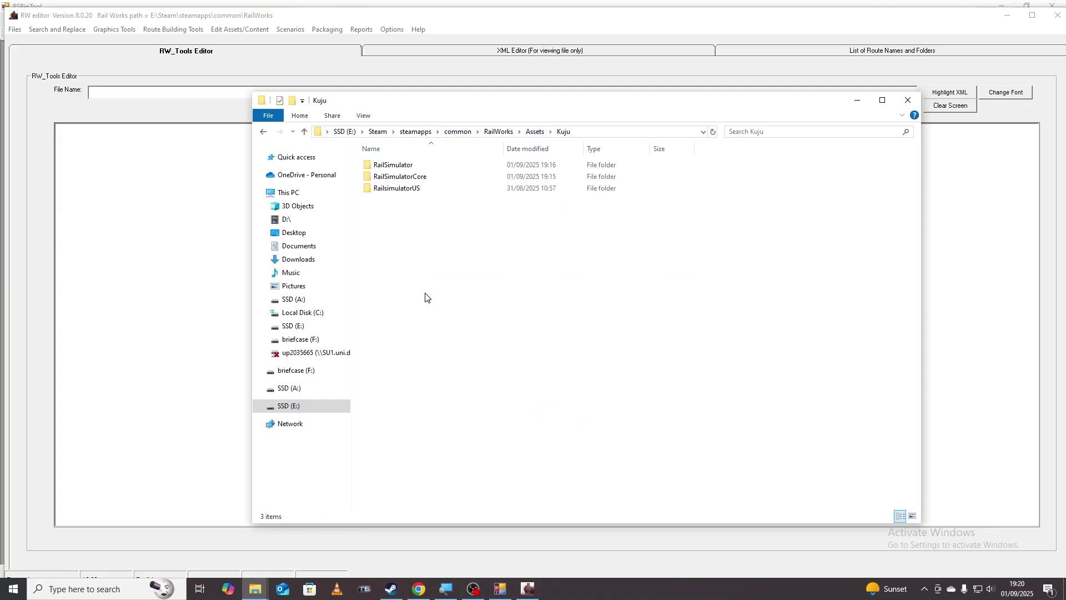
pyautogui.doubleClick(432, 166)
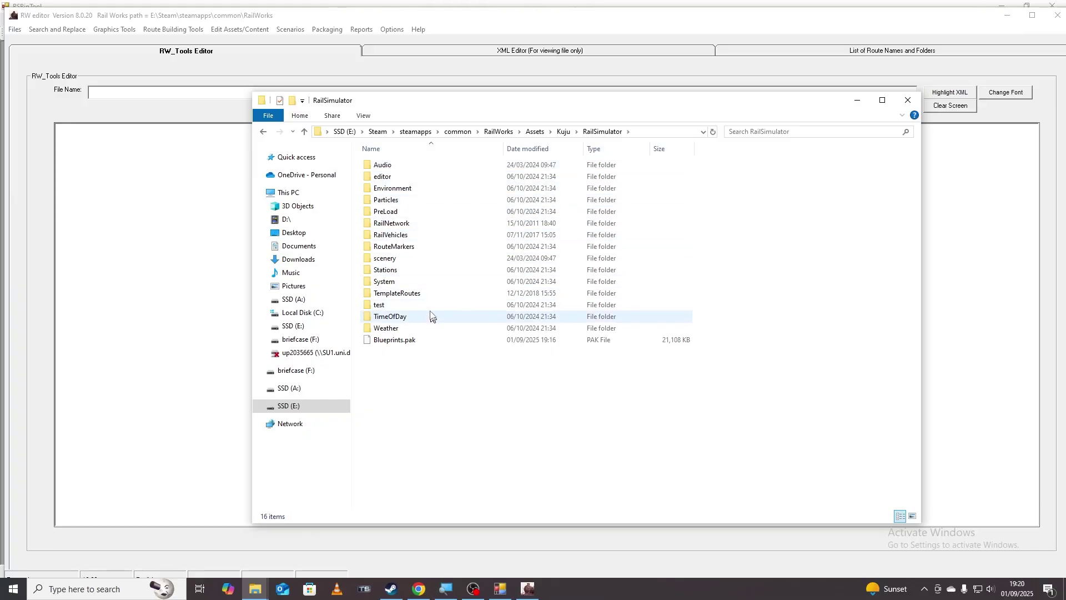
pyautogui.doubleClick(425, 242)
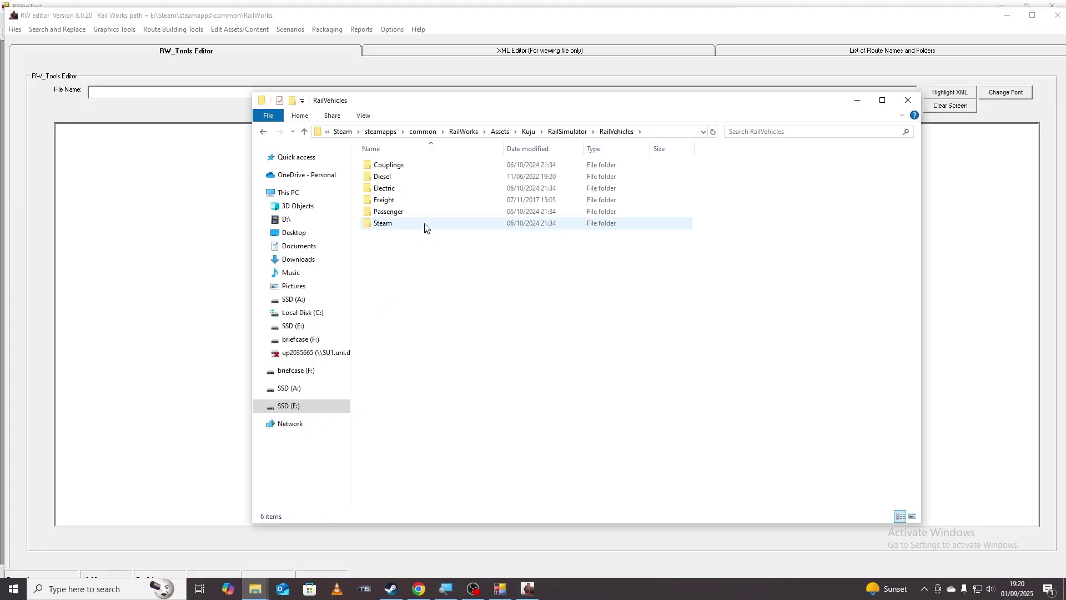
pyautogui.click(418, 184)
pyautogui.doubleClick(419, 222)
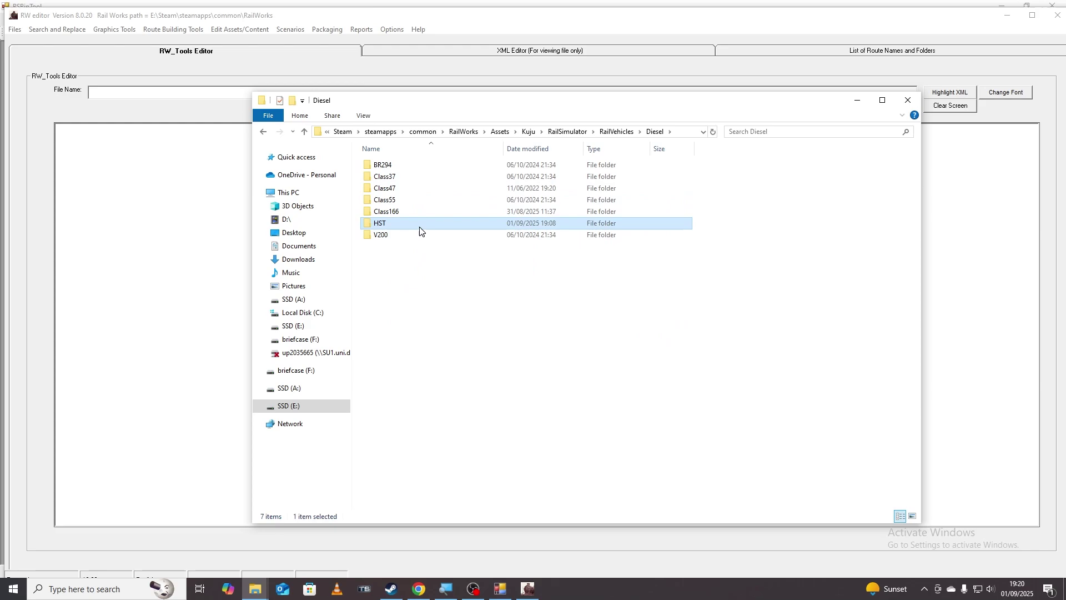
pyautogui.scroll(-2, 428, 294)
pyautogui.scroll(-2, 429, 297)
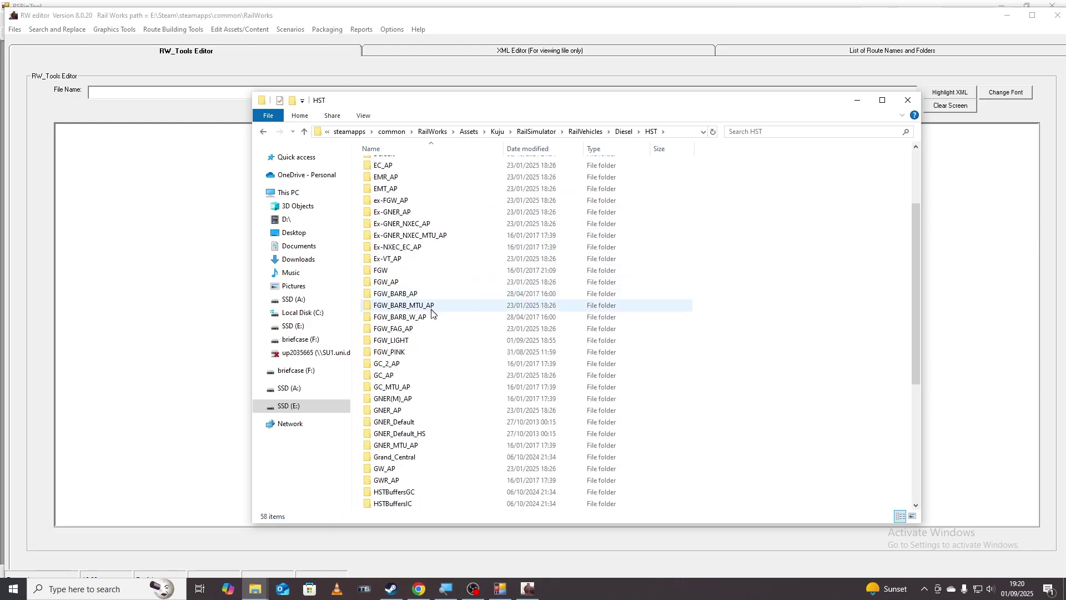
# Duplicate the FGW_PINK folder and rename the copy to FGW_WHITE
pyautogui.click(433, 354)
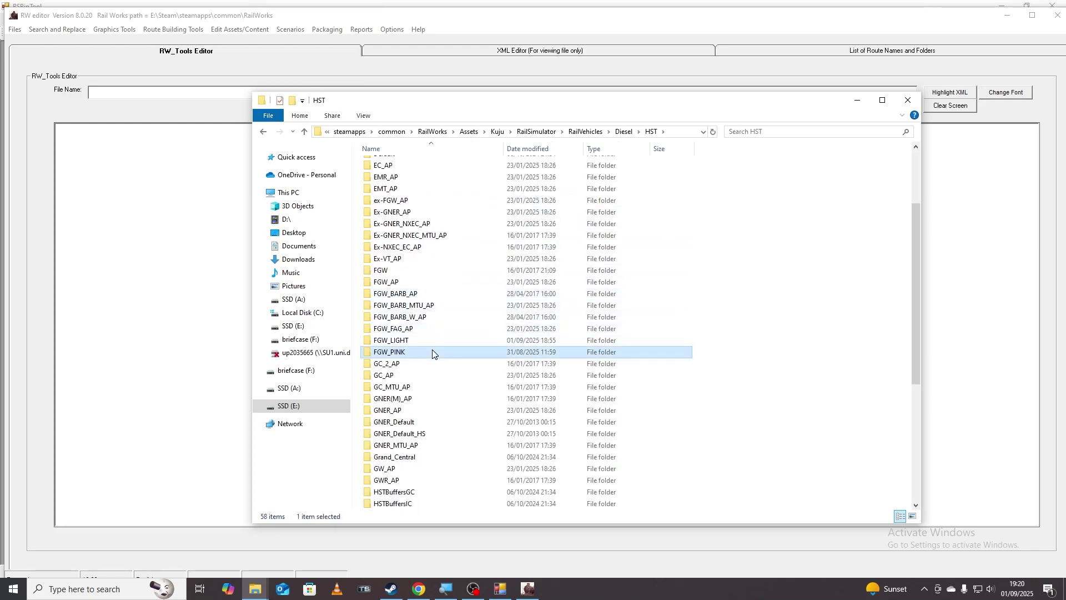
pyautogui.scroll(-1, 432, 354)
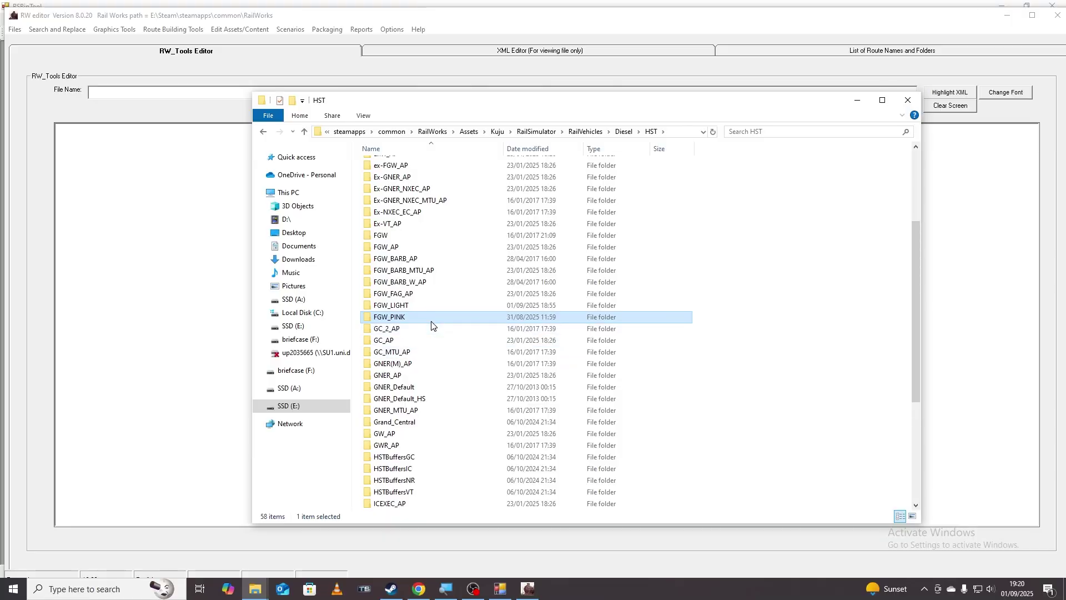
pyautogui.hotkey('ctrl', 'v')
pyautogui.rightClick(402, 503)
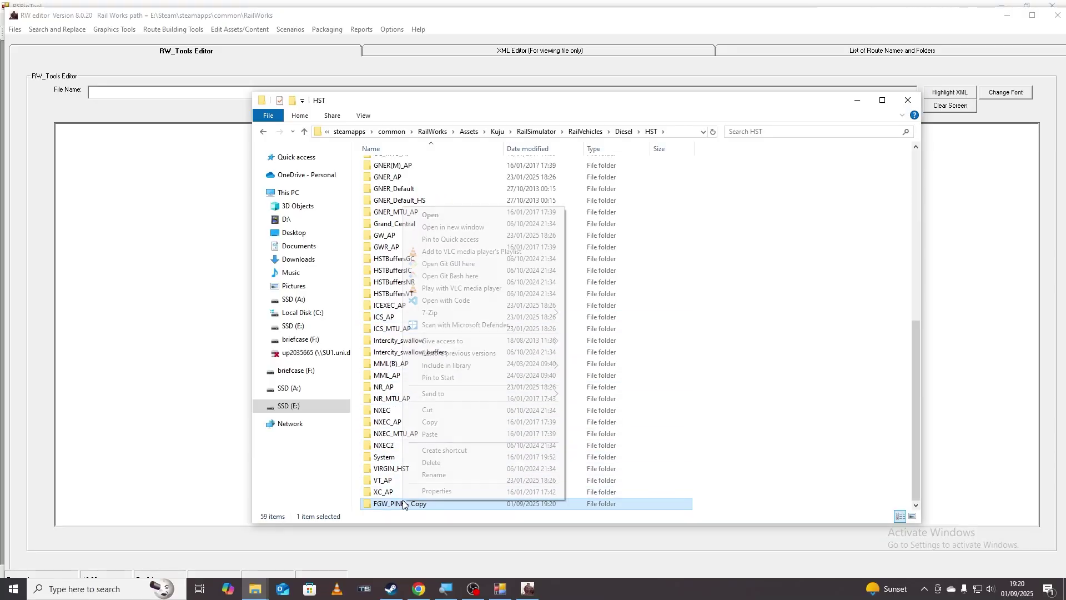
pyautogui.click(434, 475)
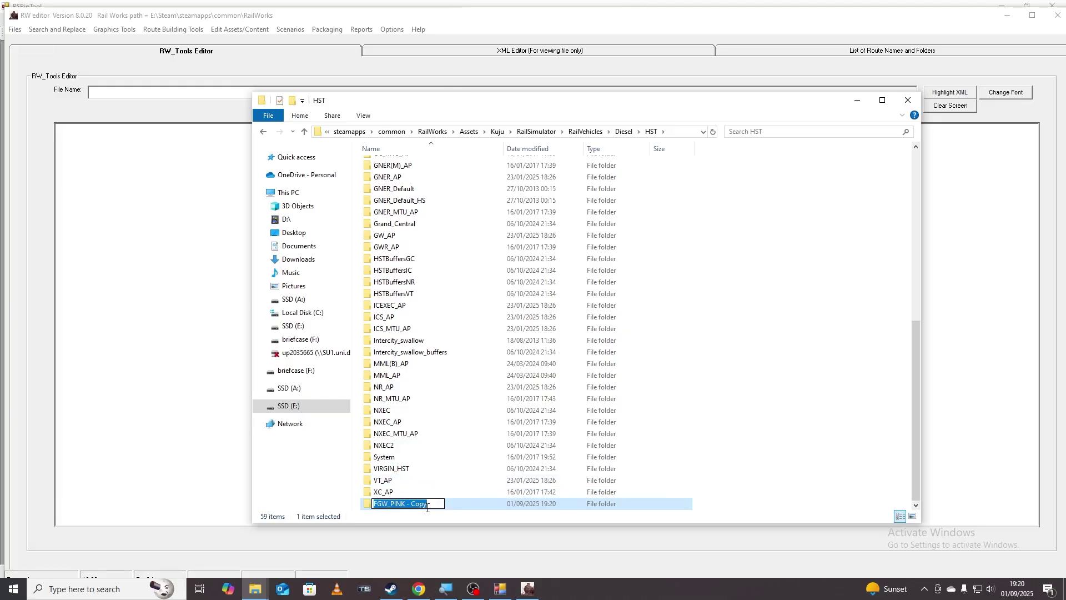
pyautogui.moveTo(427, 505); pyautogui.dragTo(395, 496)
pyautogui.write('WHITE')
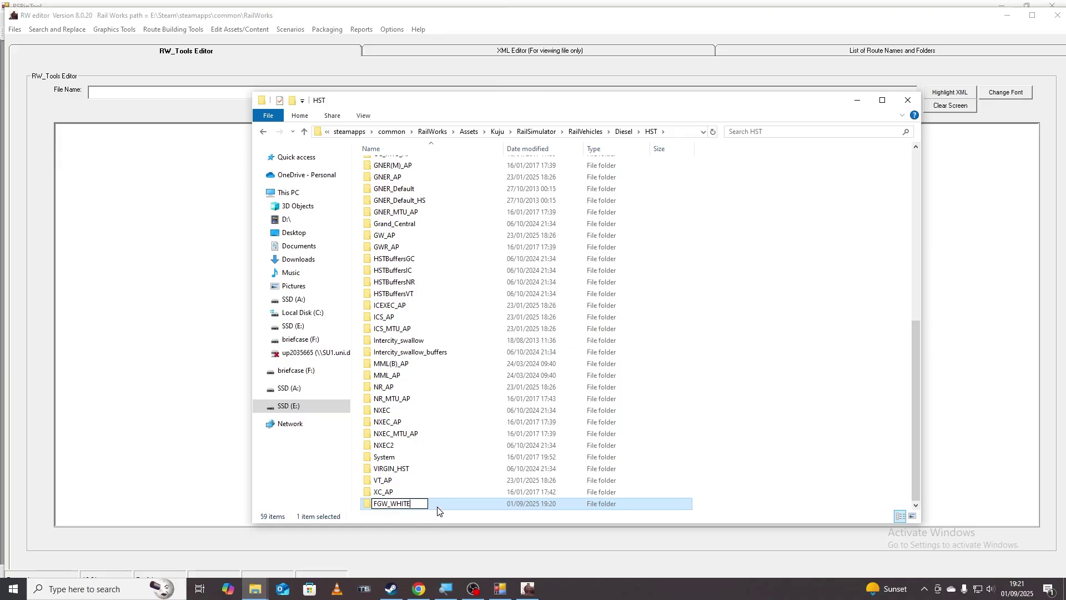
pyautogui.hotkey('ctrl', 'a')
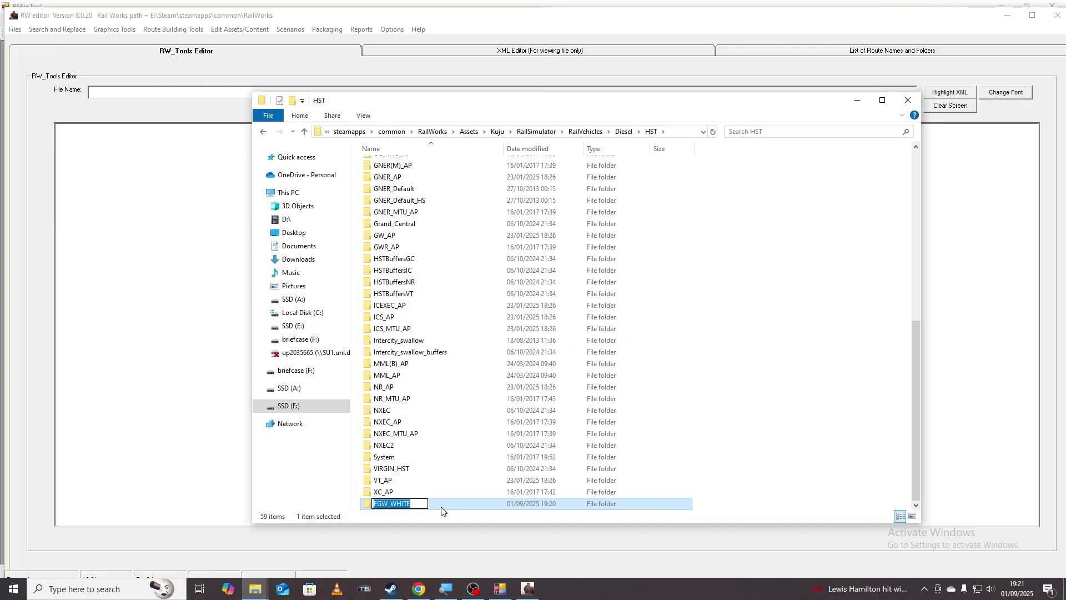
pyautogui.press('Return')
pyautogui.scroll(1, 443, 508)
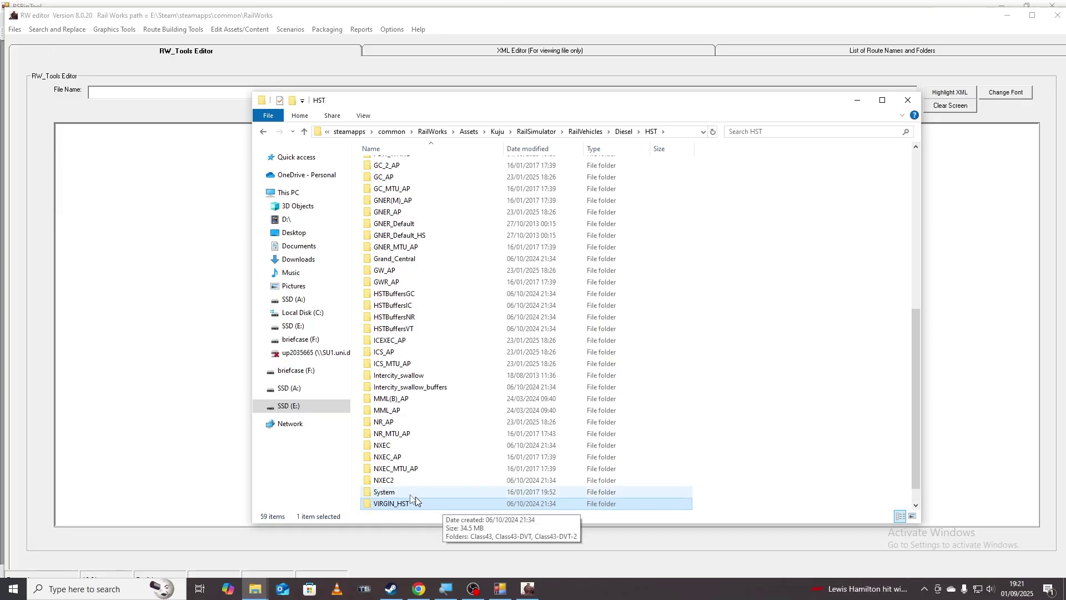
# Maximize the RW editor and bring up the Open TS2018 file dialog
pyautogui.click(149, 193)
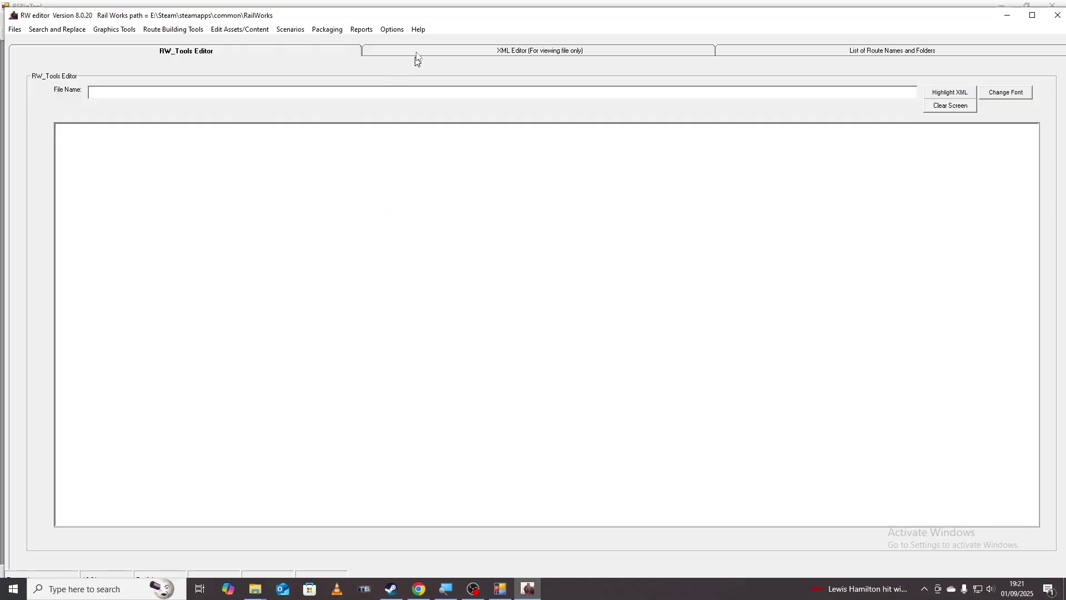
pyautogui.click(1032, 16)
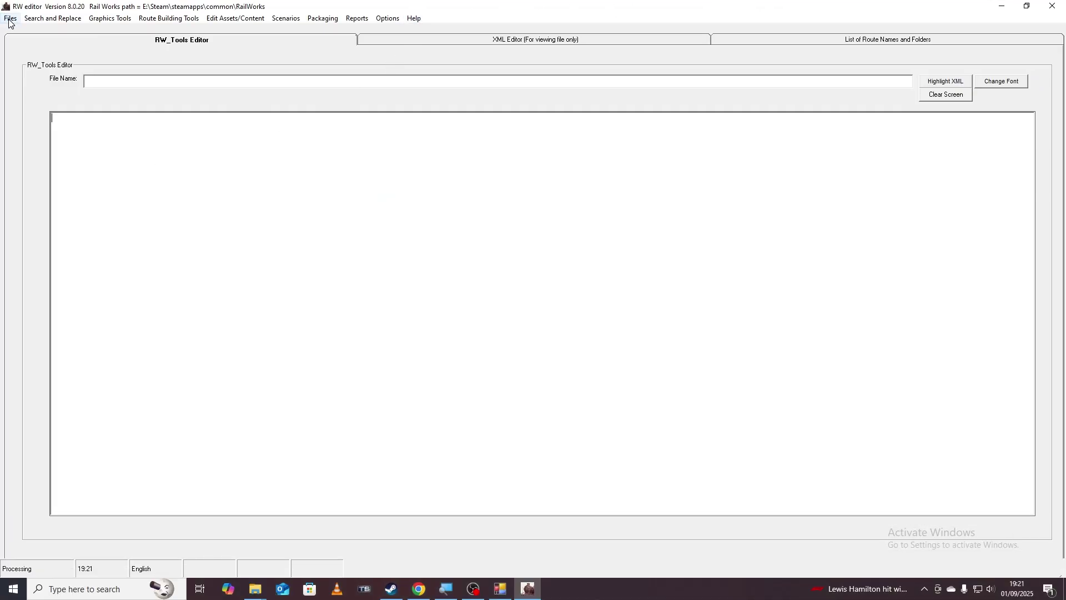
pyautogui.click(10, 19)
pyautogui.click(12, 30)
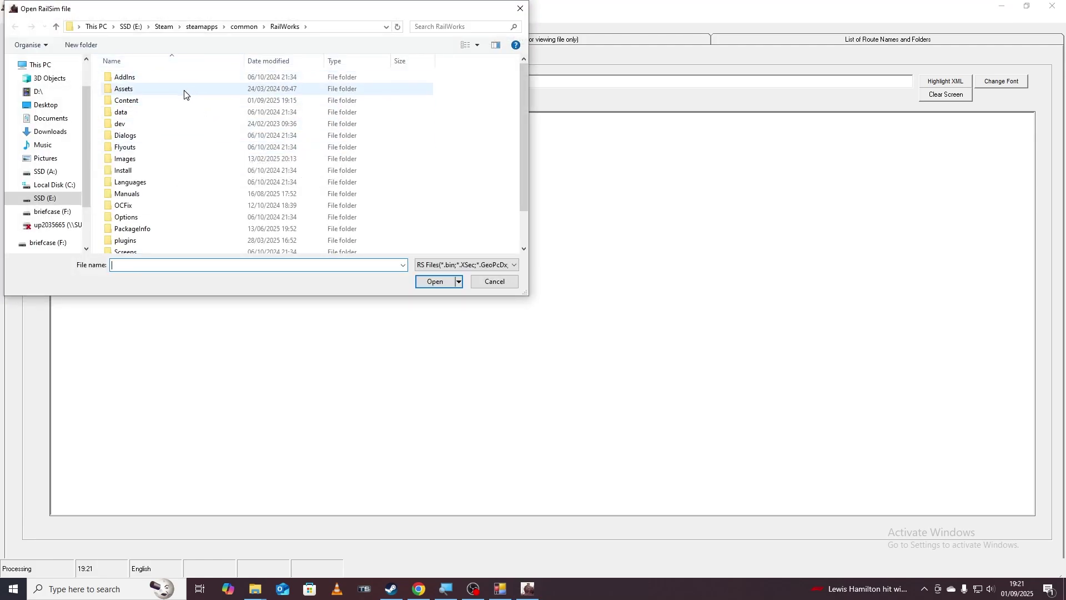
# Browse to Assets > Kuju > RailSimulator > RailVehicles > Diesel > HST
pyautogui.doubleClick(185, 90)
pyautogui.scroll(-2, 174, 166)
pyautogui.scroll(-5, 166, 194)
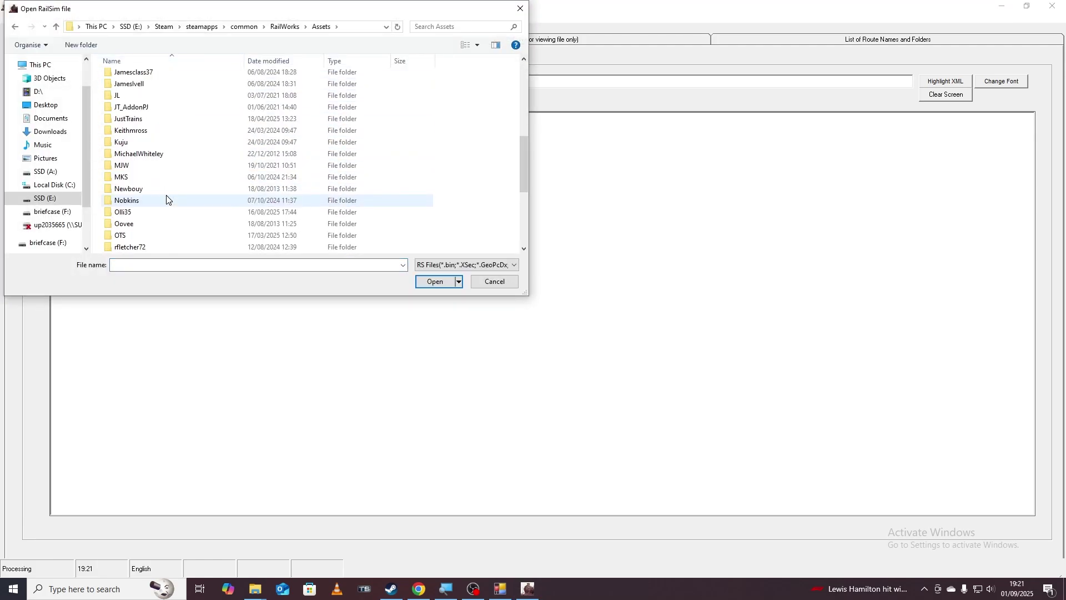
pyautogui.doubleClick(145, 143)
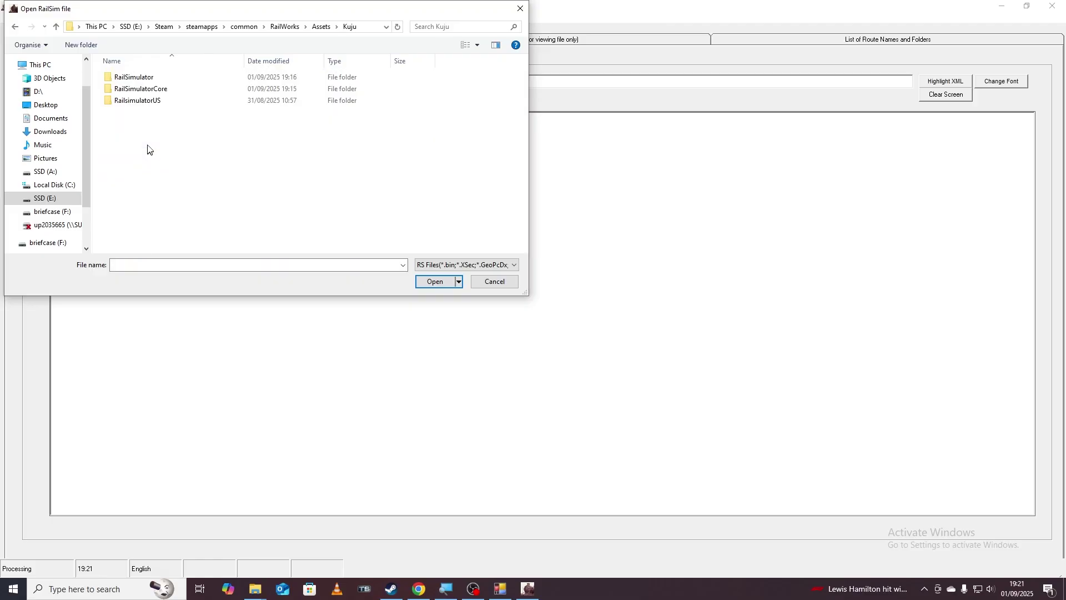
pyautogui.doubleClick(147, 79)
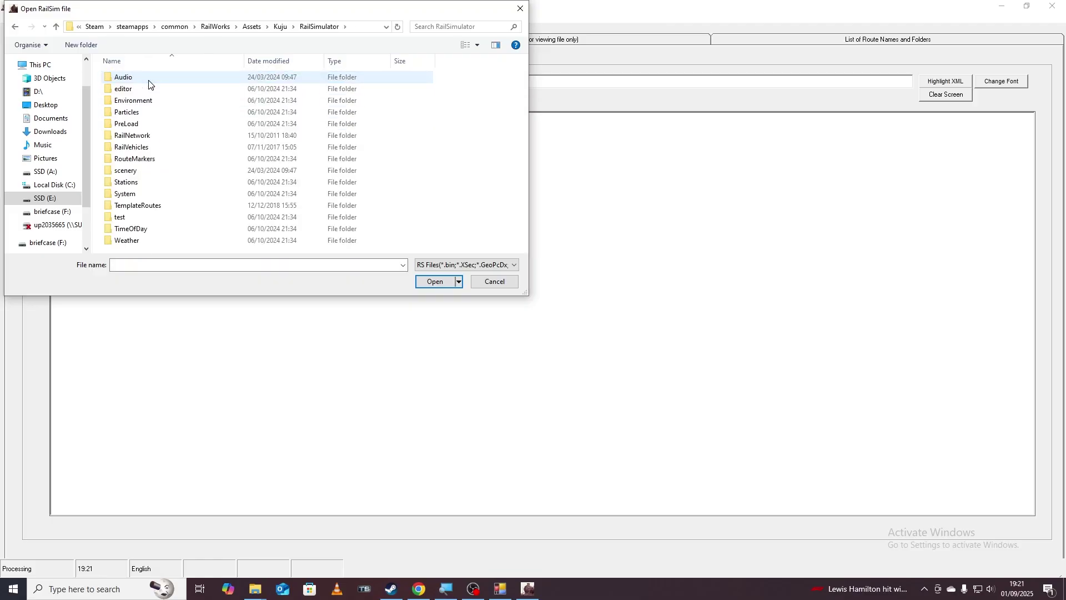
pyautogui.doubleClick(166, 151)
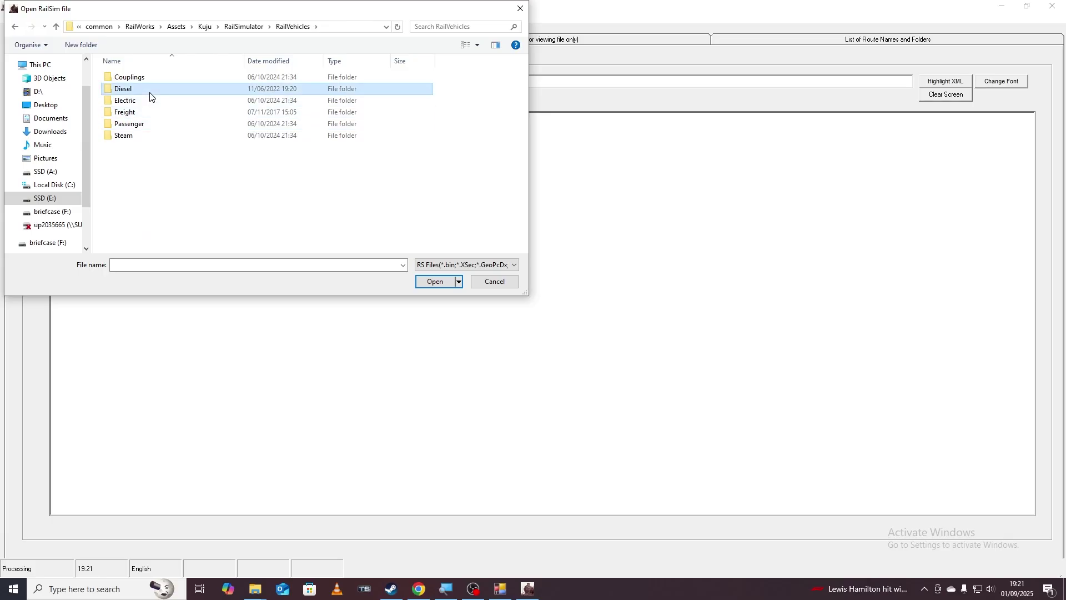
pyautogui.doubleClick(150, 93)
pyautogui.doubleClick(159, 135)
# Go into the FGW_WHITE > Class43 folder
pyautogui.scroll(-6, 159, 136)
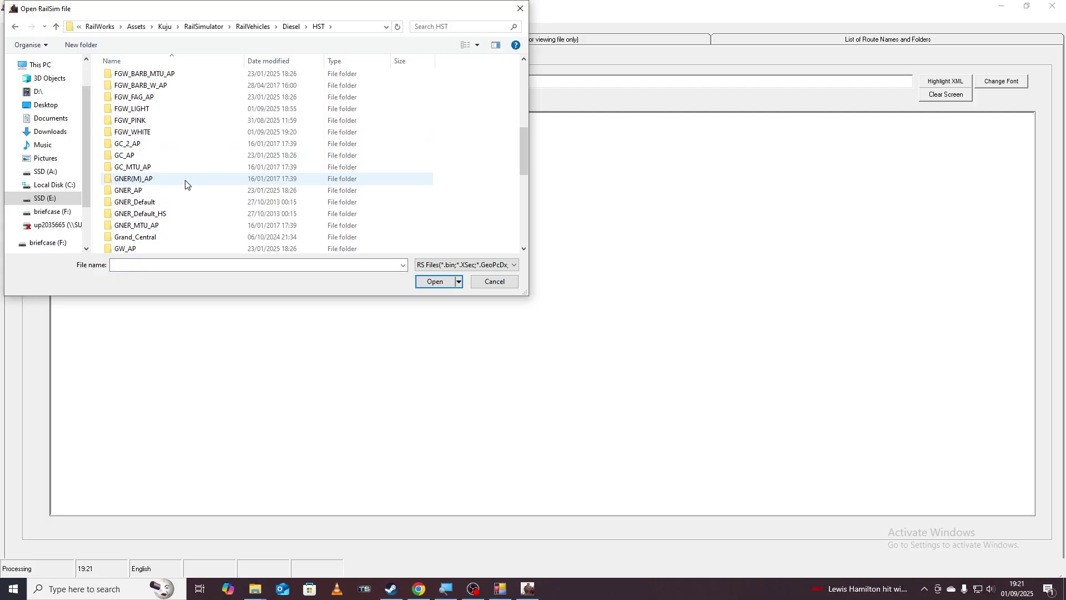
pyautogui.scroll(-2, 185, 184)
pyautogui.scroll(-5, 185, 185)
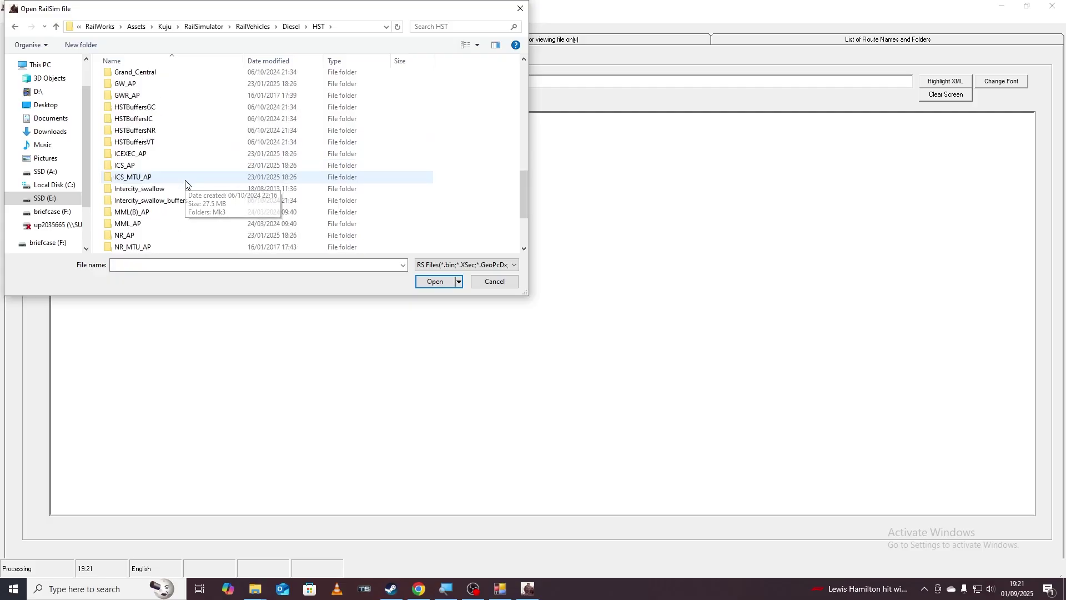
pyautogui.scroll(7, 185, 184)
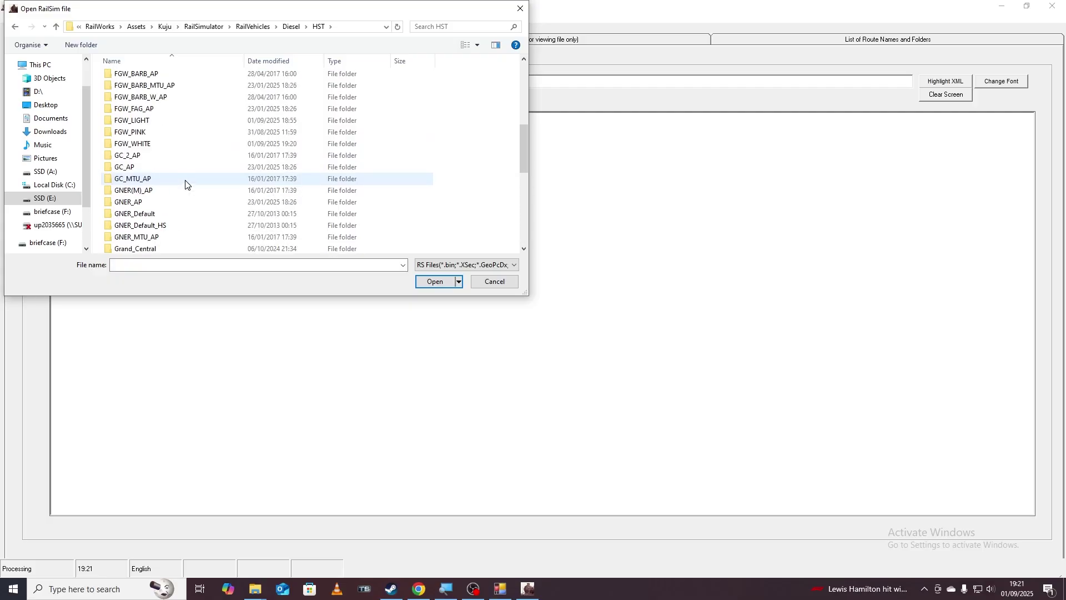
pyautogui.doubleClick(171, 143)
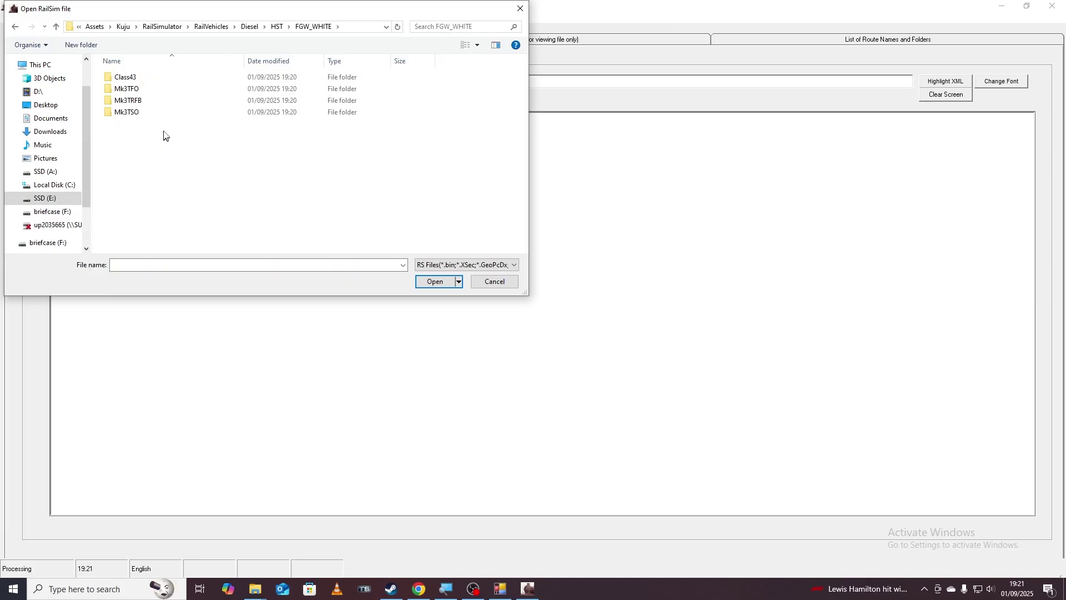
pyautogui.doubleClick(154, 78)
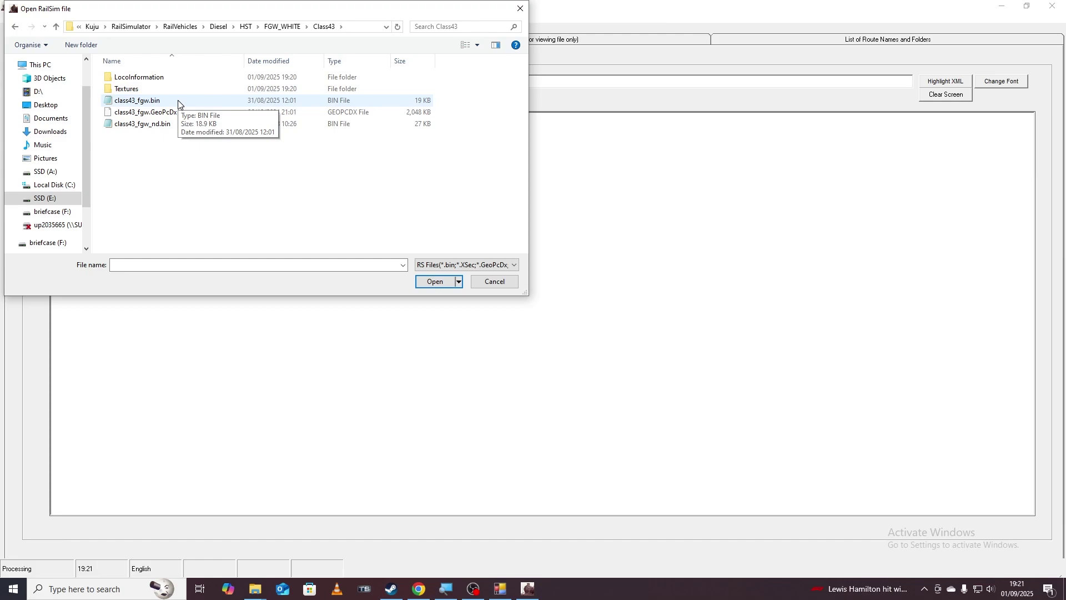
# Load class43_fgw.bin into the editor and look over its XML
pyautogui.doubleClick(178, 100)
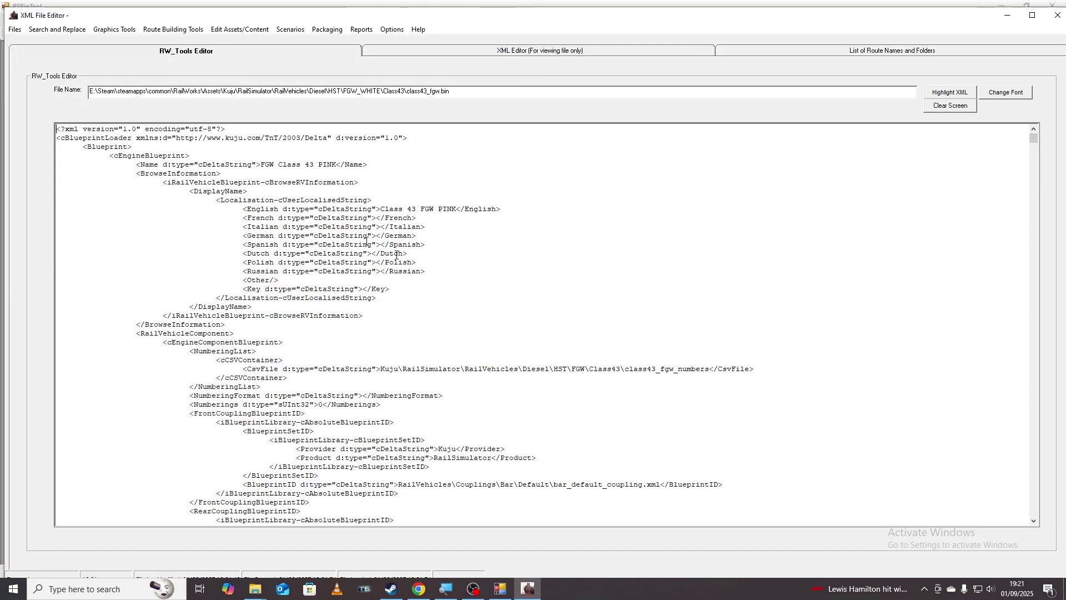
pyautogui.scroll(-2, 489, 355)
pyautogui.scroll(-1, 489, 355)
pyautogui.scroll(4, 489, 355)
pyautogui.scroll(-9, 489, 356)
pyautogui.scroll(9, 489, 356)
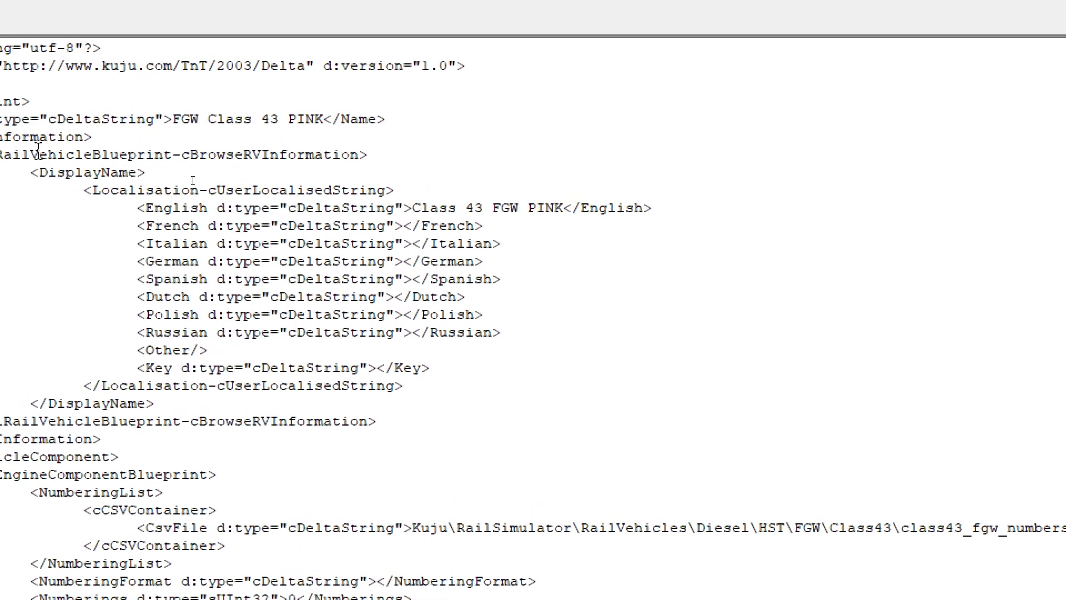
# Replace PINK with WHITE in the blueprint Name and English display name
pyautogui.moveTo(329, 120); pyautogui.dragTo(368, 120)
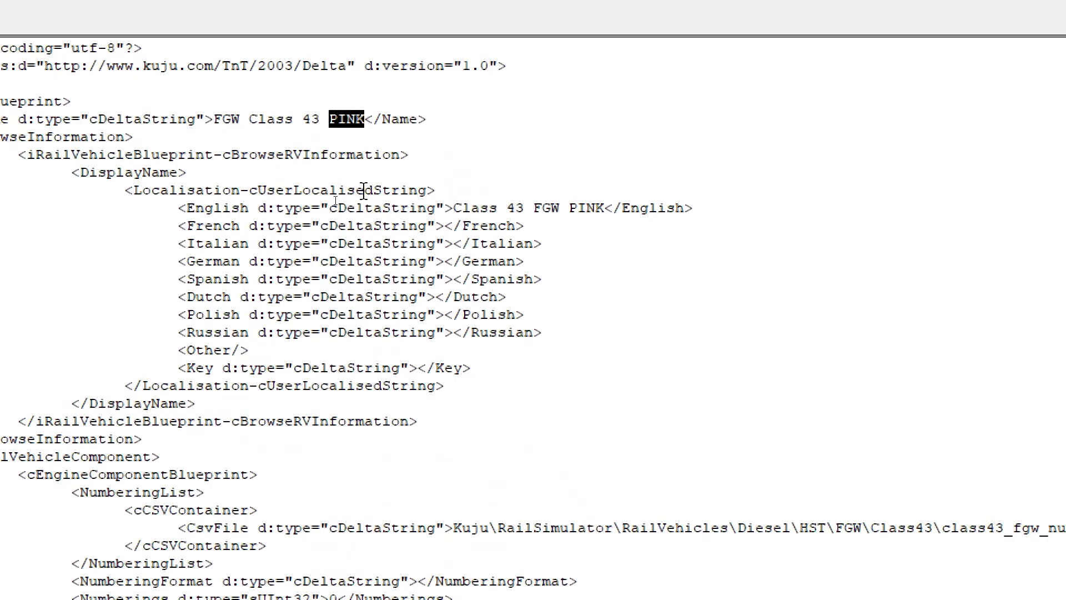
pyautogui.write('WHITE')
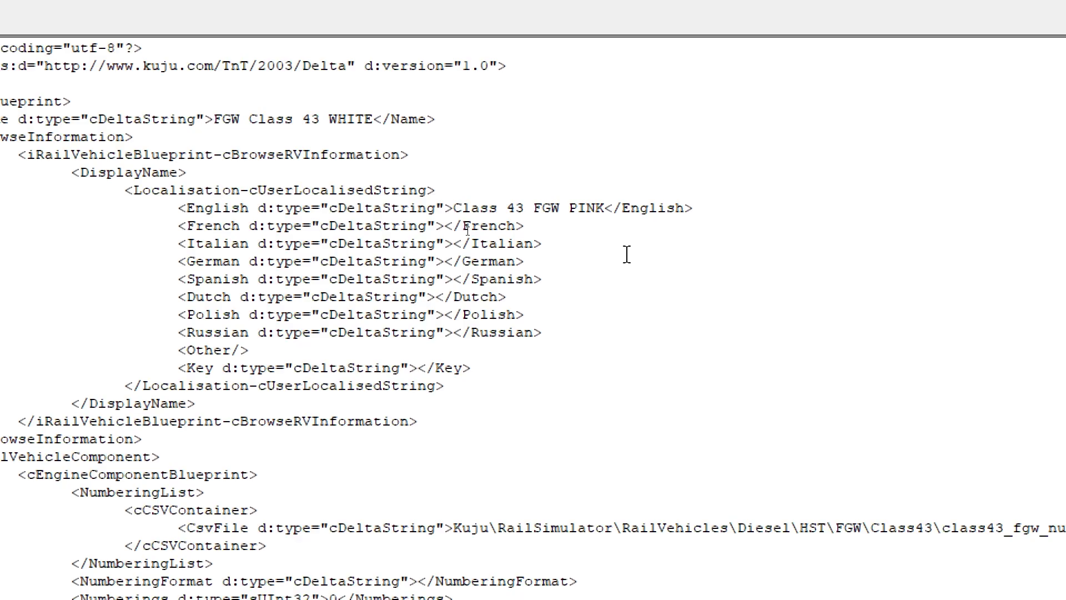
pyautogui.moveTo(570, 209); pyautogui.dragTo(606, 214)
pyautogui.write('WHITE')
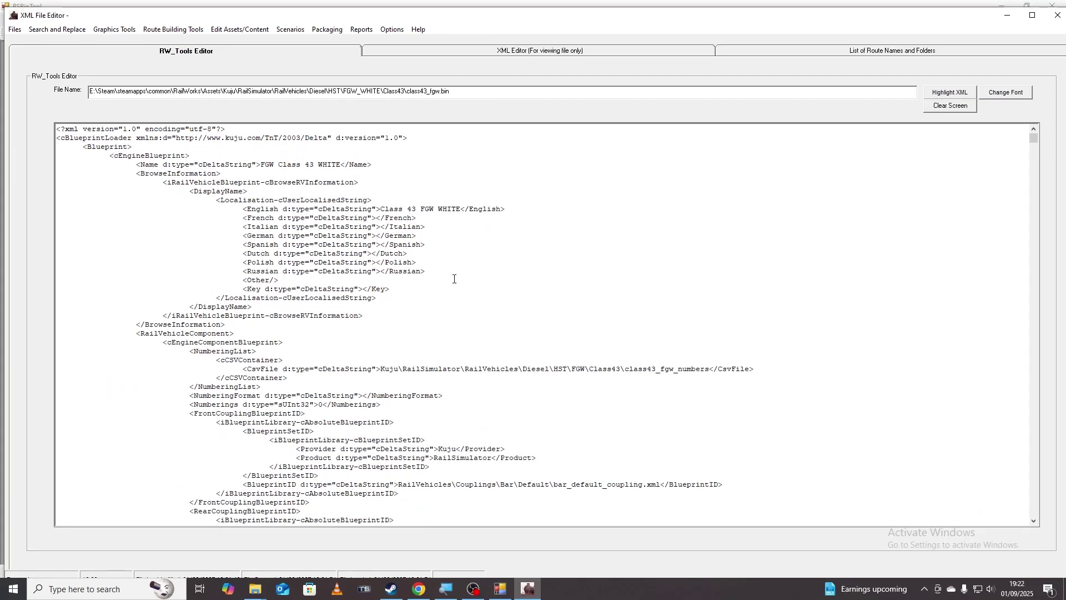
pyautogui.hotkey('ctrl', 'f')
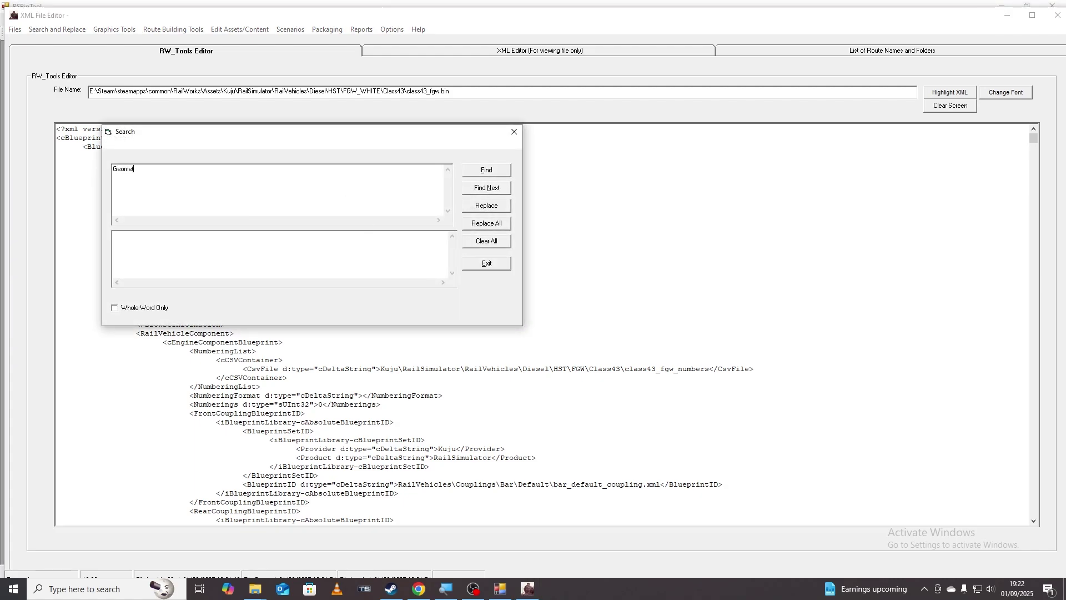
# Find the GeometryID entry and change its FGW_PINK path to FGW_WHITE
pyautogui.click(491, 175)
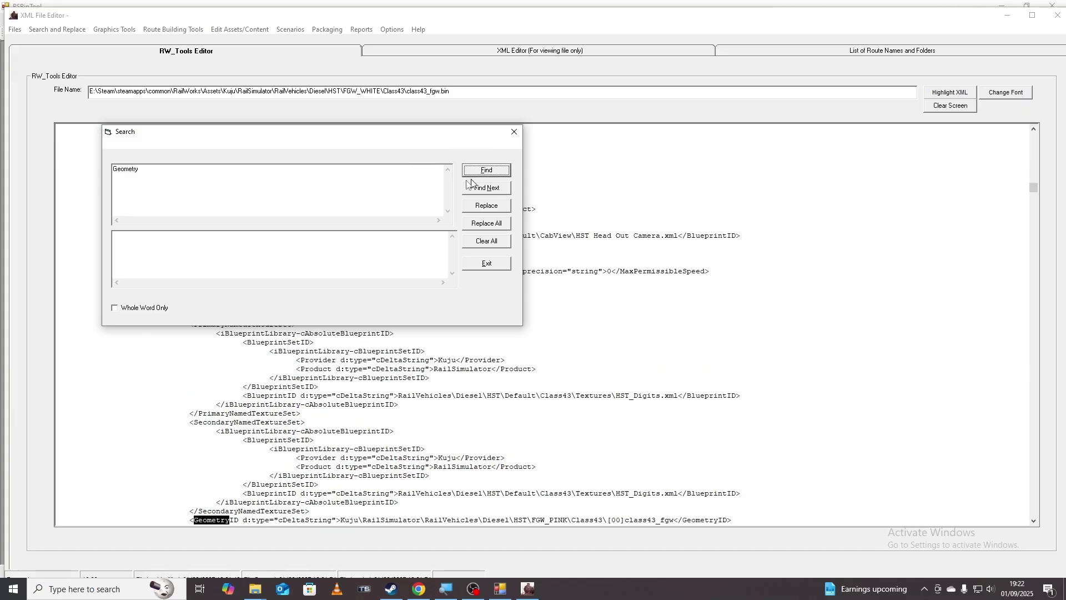
pyautogui.scroll(-3, 303, 468)
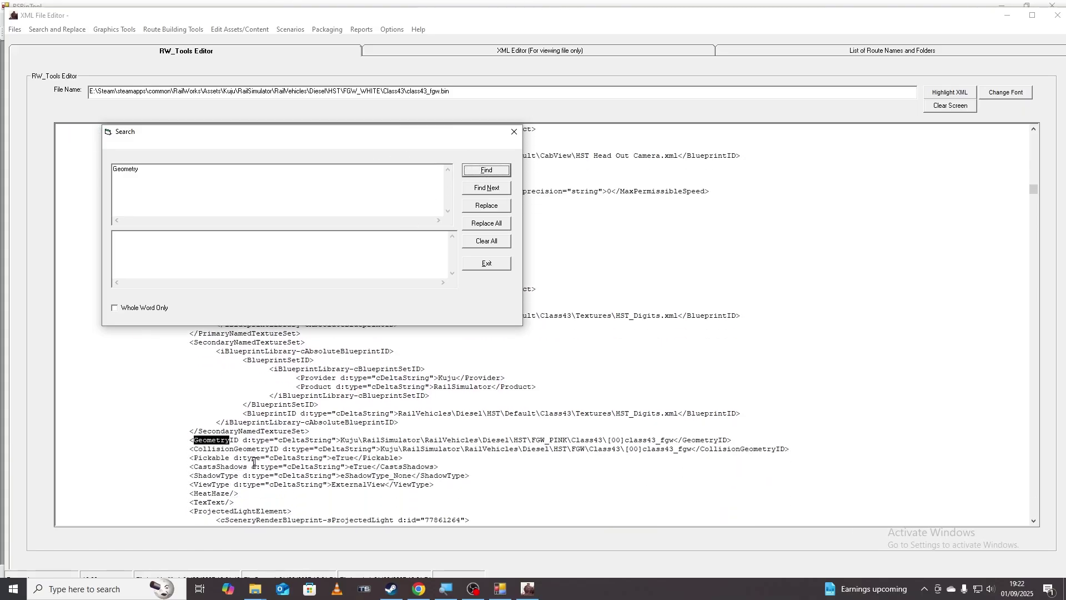
pyautogui.click(513, 132)
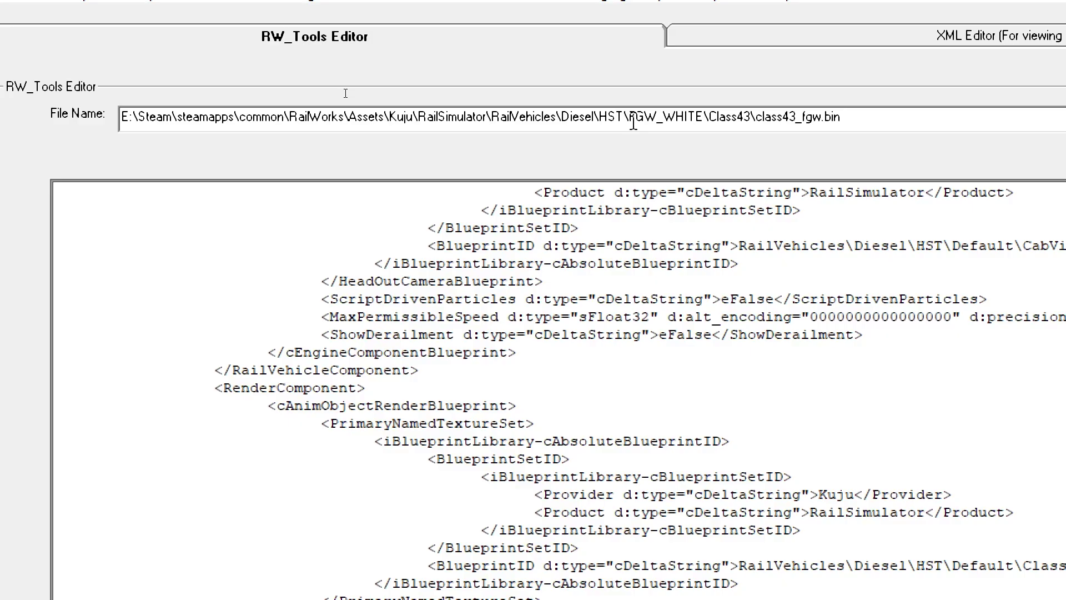
pyautogui.moveTo(633, 122); pyautogui.dragTo(704, 125)
pyautogui.hotkey('ctrl', 'c')
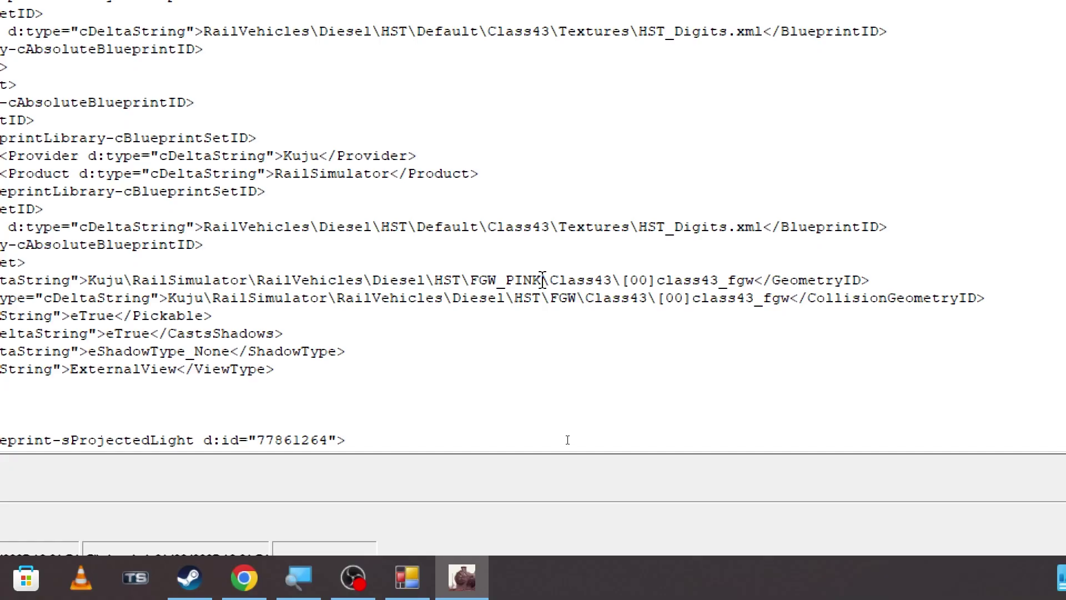
pyautogui.moveTo(542, 279); pyautogui.dragTo(470, 280)
pyautogui.hotkey('ctrl', 'v')
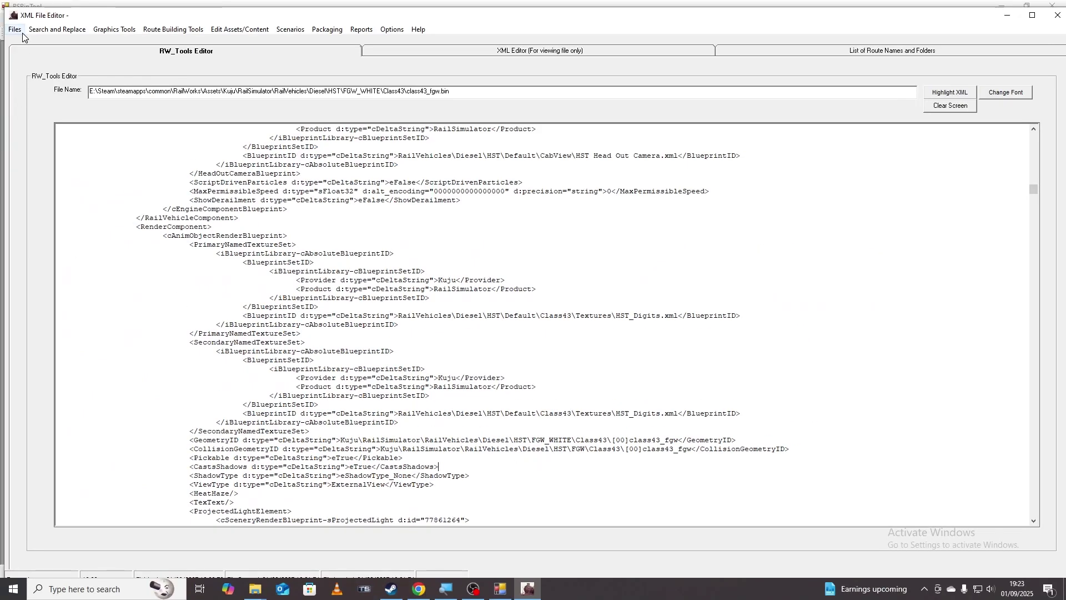
# Save the edited blueprint as a TS2018 file and close RW_Tools
pyautogui.click(16, 31)
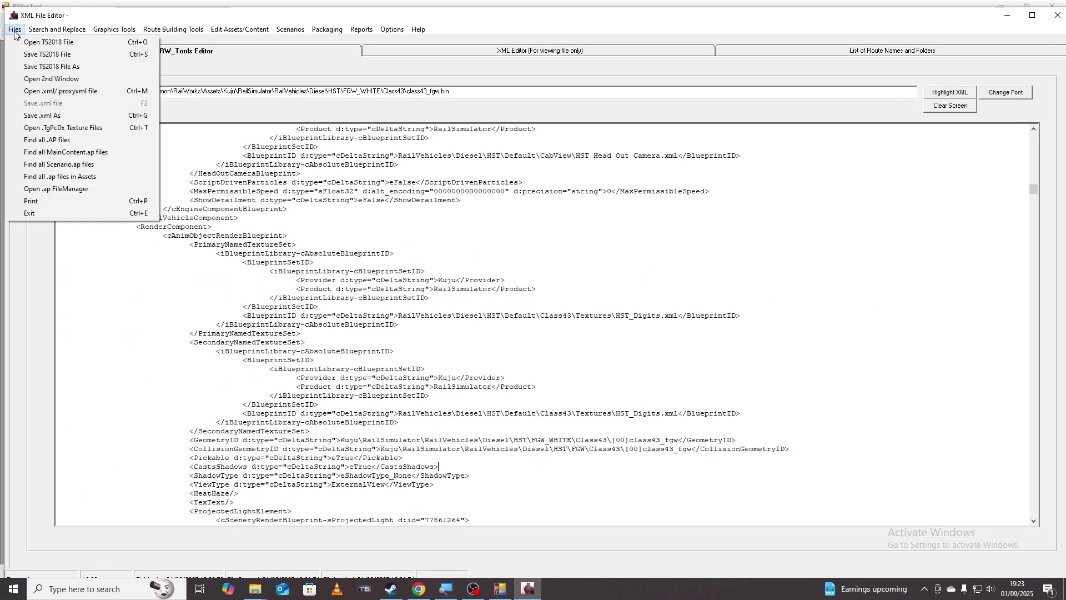
pyautogui.click(92, 56)
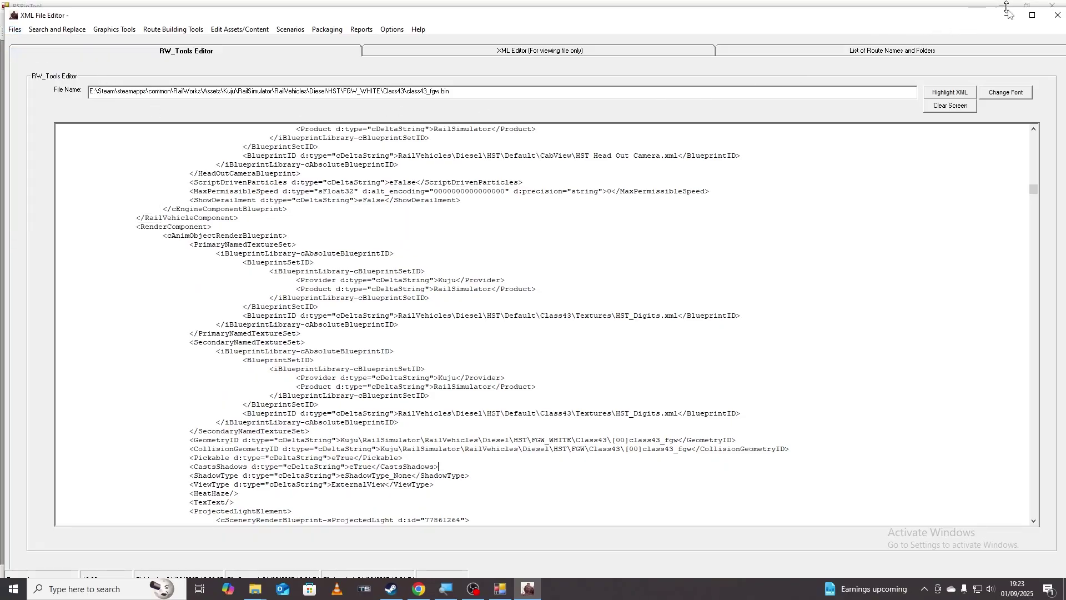
pyautogui.click(1056, 16)
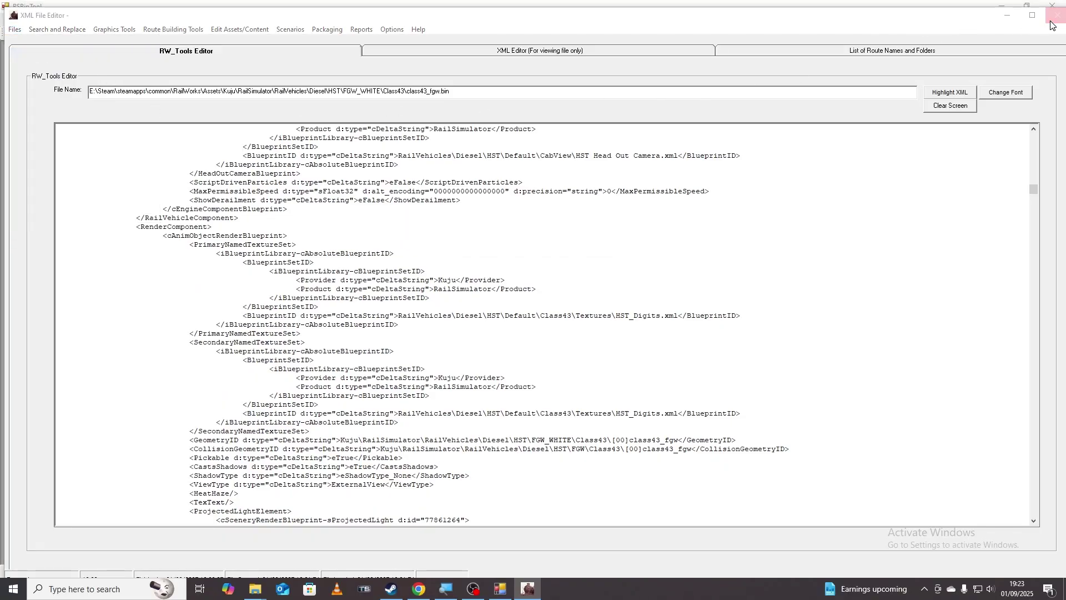
# Confirm exiting RW_Tools, close Explorer, and start opening a file in RSBinTool
pyautogui.click(536, 331)
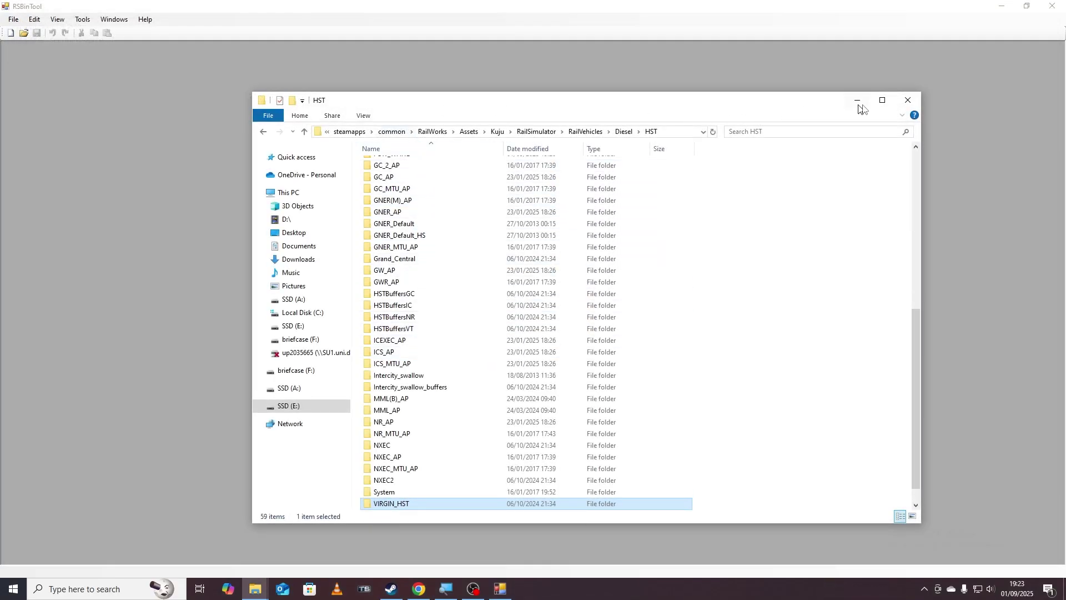
pyautogui.click(900, 105)
pyautogui.click(13, 19)
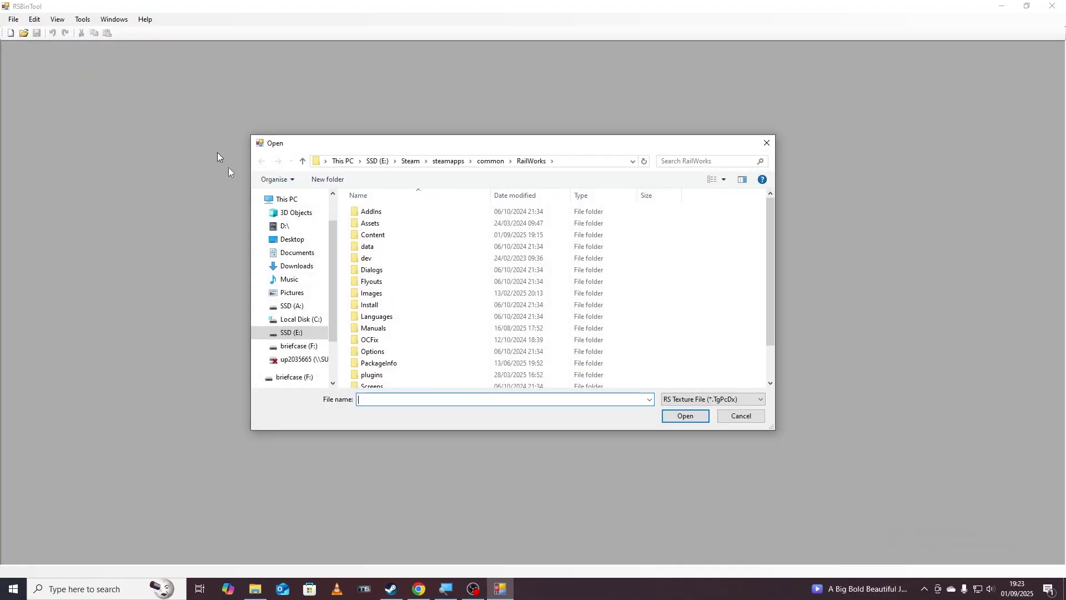
# Browse Assets > Kuju > RailSimulator > RailVehicles > Diesel > HST
pyautogui.click(395, 225)
pyautogui.doubleClick(394, 225)
pyautogui.scroll(-10, 395, 225)
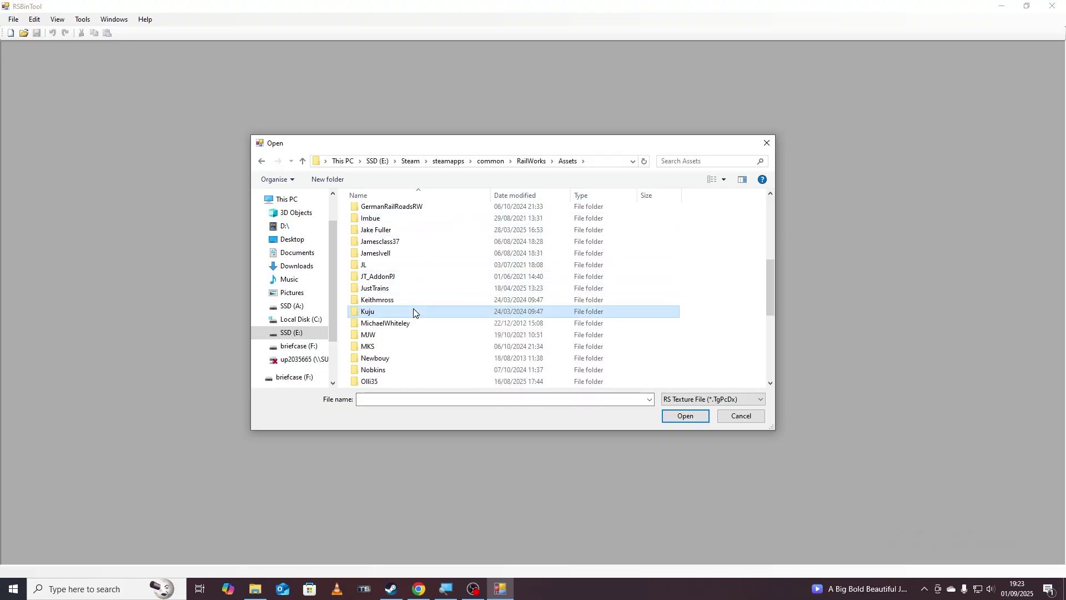
pyautogui.doubleClick(413, 310)
pyautogui.click(412, 214)
pyautogui.doubleClick(412, 216)
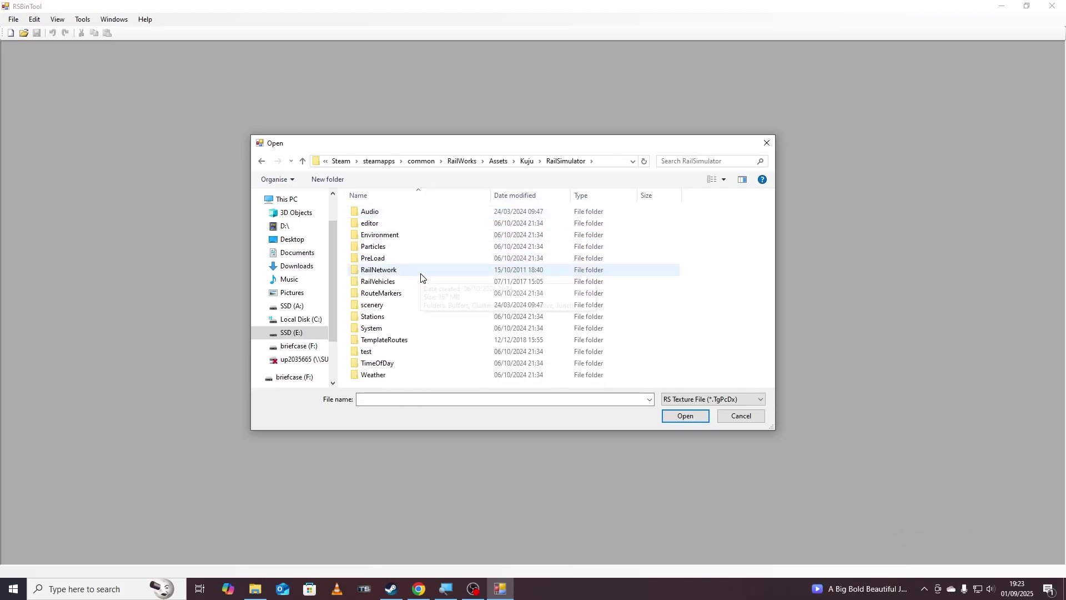
pyautogui.doubleClick(417, 286)
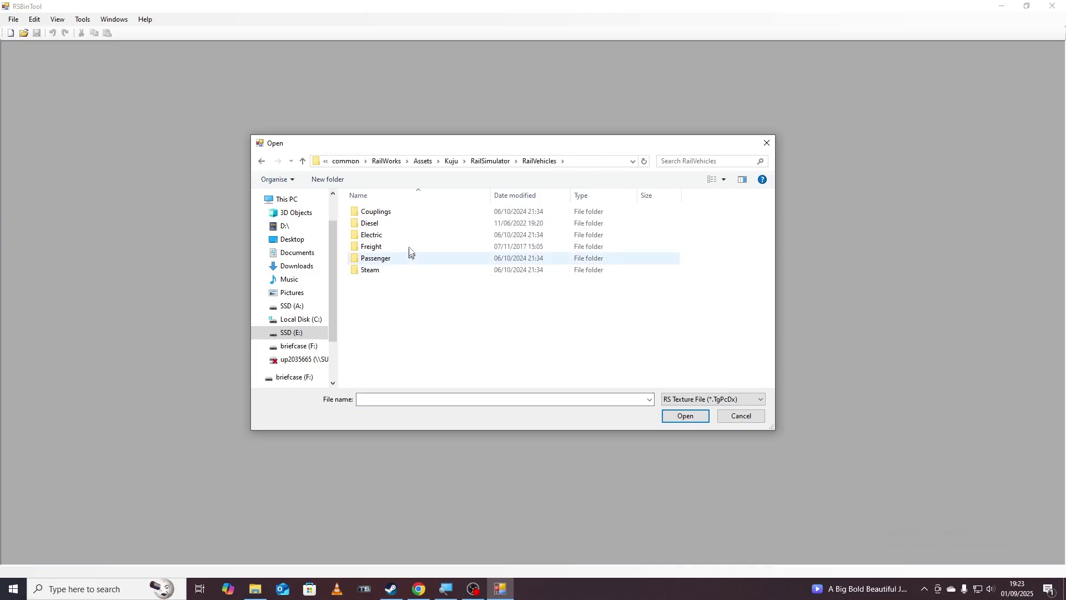
pyautogui.doubleClick(401, 228)
pyautogui.doubleClick(389, 270)
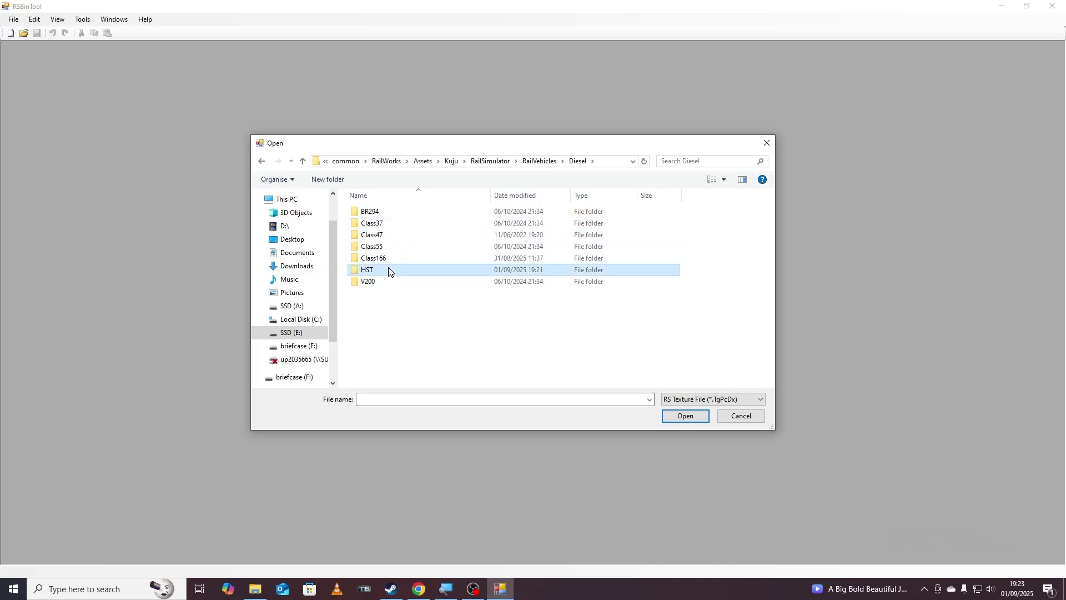
# Go into FGW_WHITE > Class43 > Textures
pyautogui.scroll(-6, 398, 281)
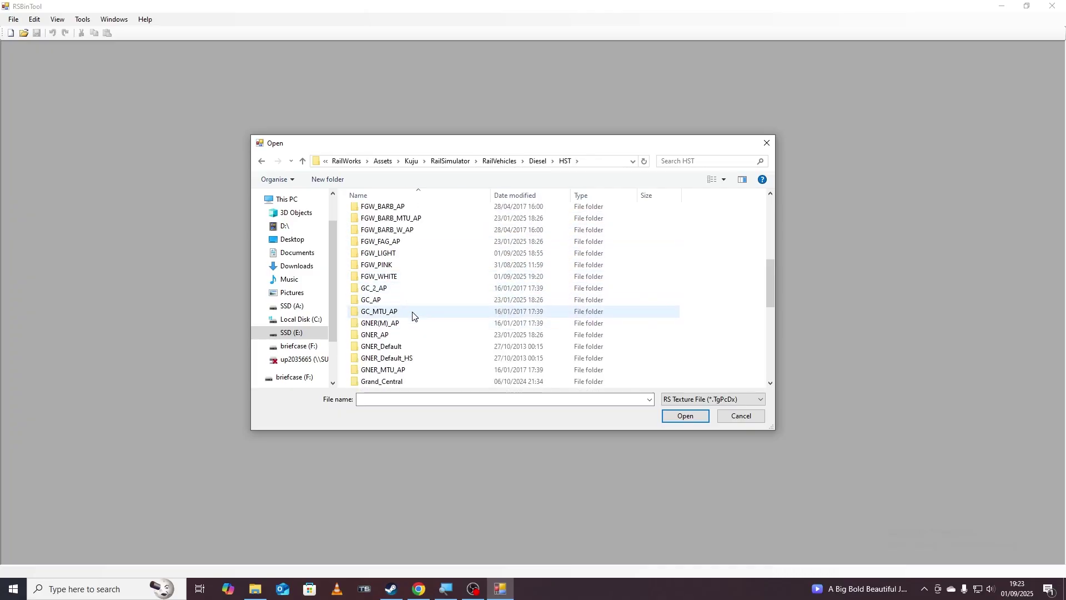
pyautogui.scroll(-1, 411, 280)
pyautogui.doubleClick(412, 280)
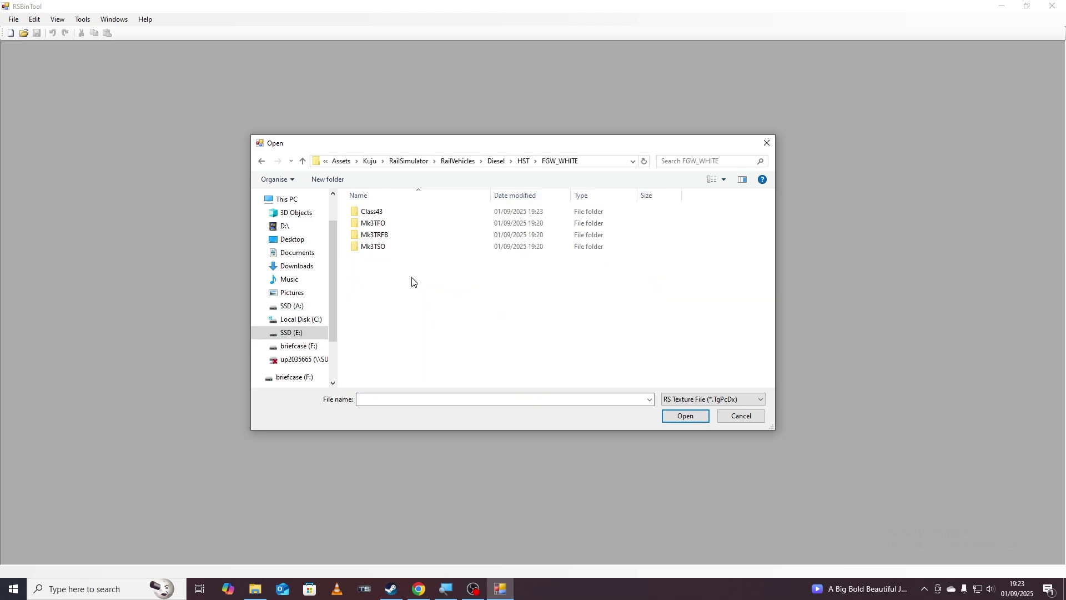
pyautogui.doubleClick(406, 212)
pyautogui.doubleClick(407, 223)
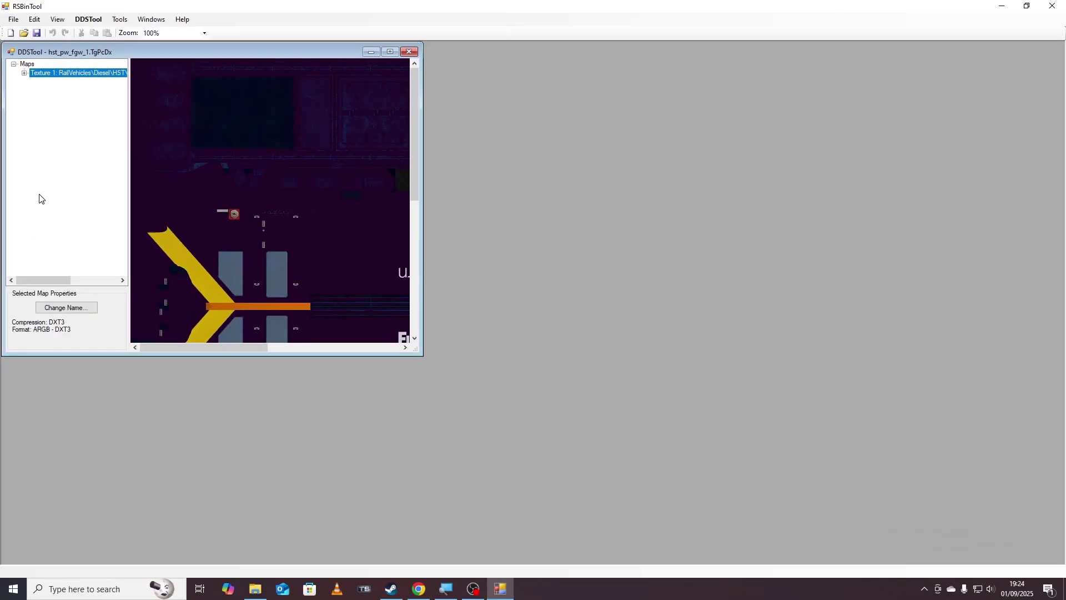
# Bring up the DDSTool export and import options for hst_pw_fgw_1.TgPcDx
pyautogui.click(95, 22)
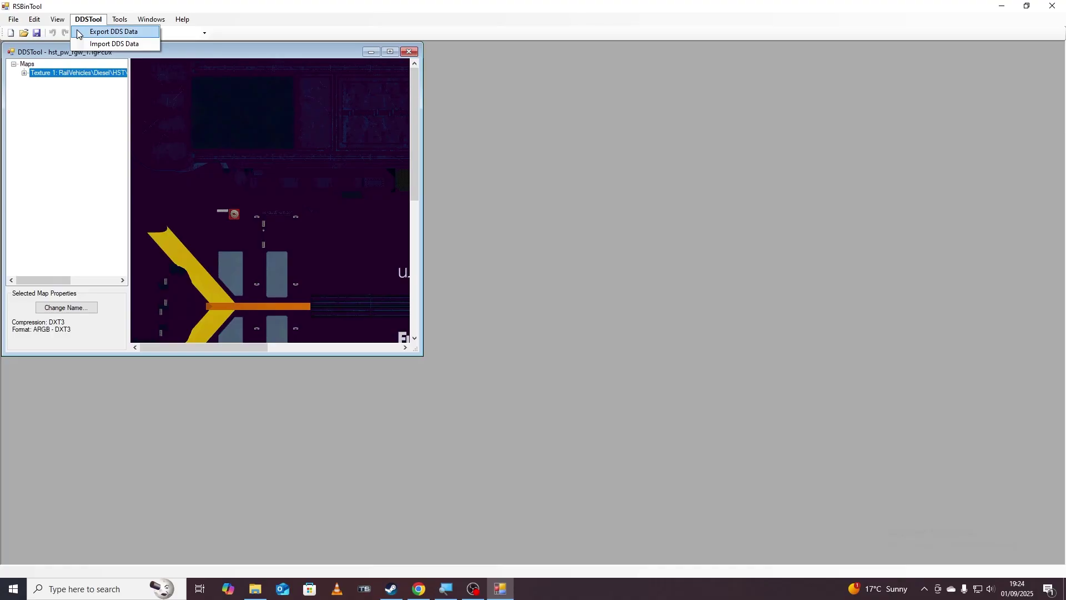
# Export the texture's DDS data as 'export pink' in the Textures folder
pyautogui.click(77, 33)
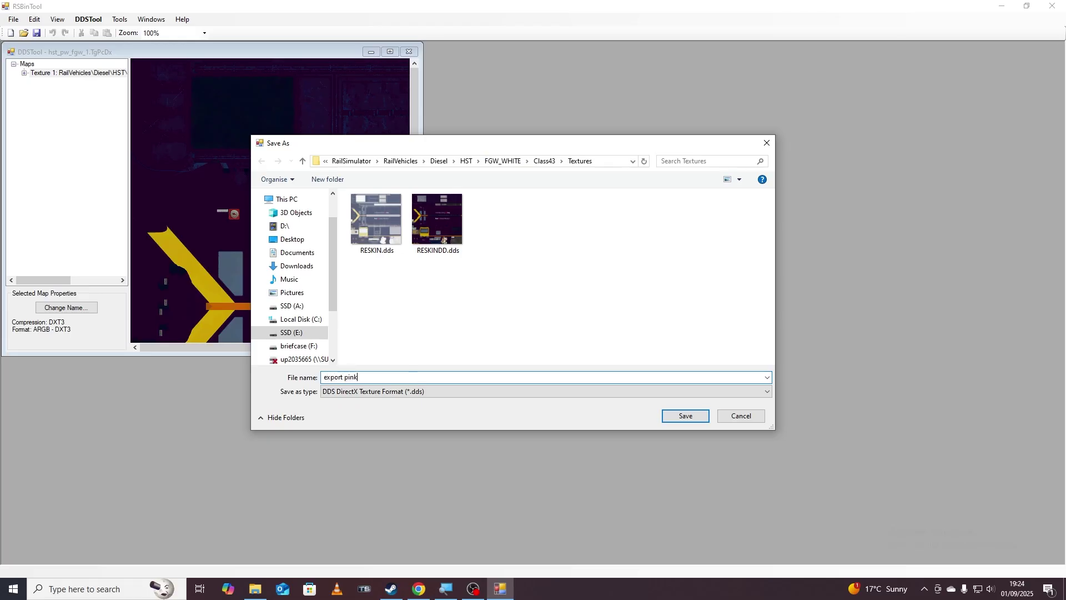
pyautogui.click(680, 417)
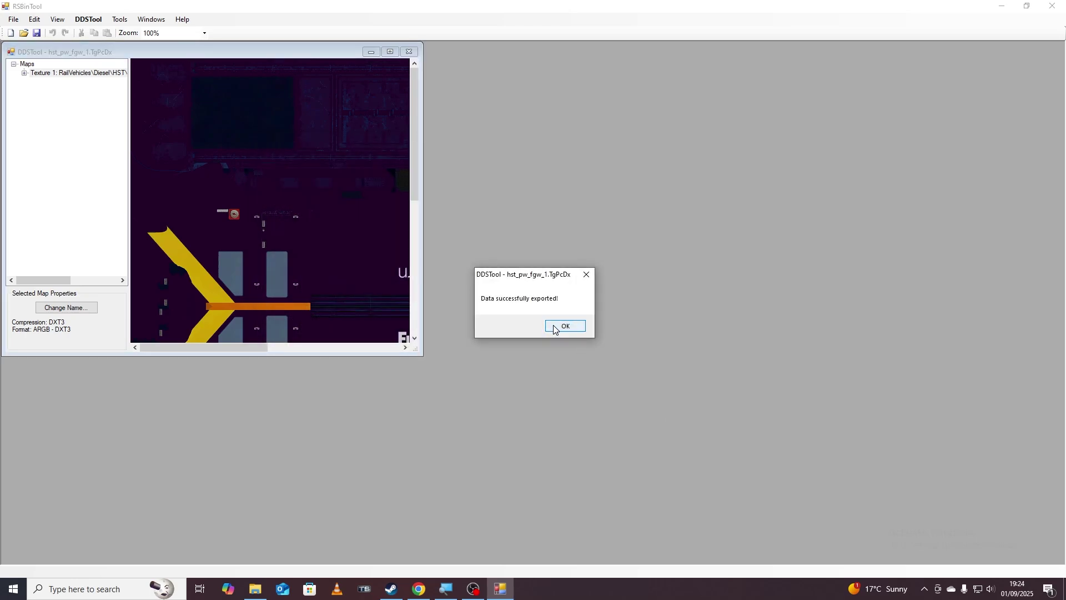
# Dismiss the export message, launch GIMP 3.0.4 via search, and close its welcome window
pyautogui.click(565, 326)
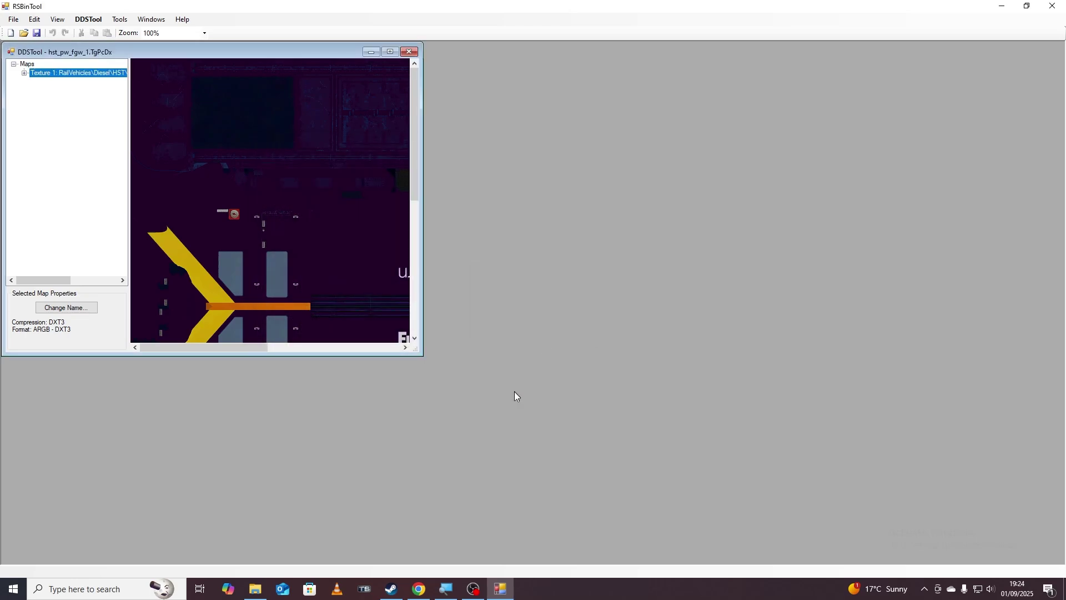
pyautogui.click(81, 587)
pyautogui.write('gimp')
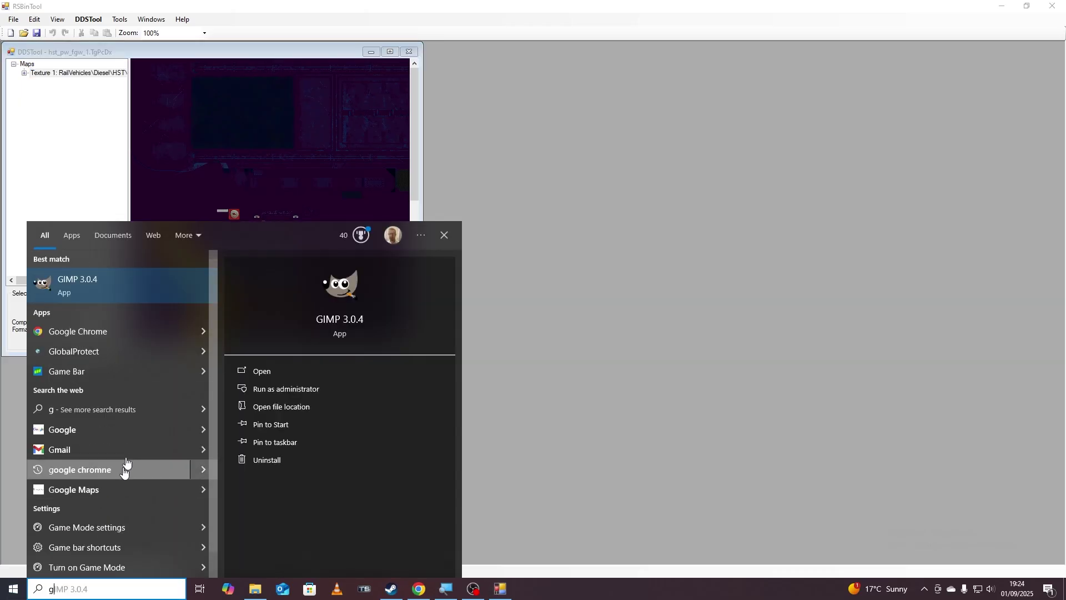
pyautogui.click(118, 300)
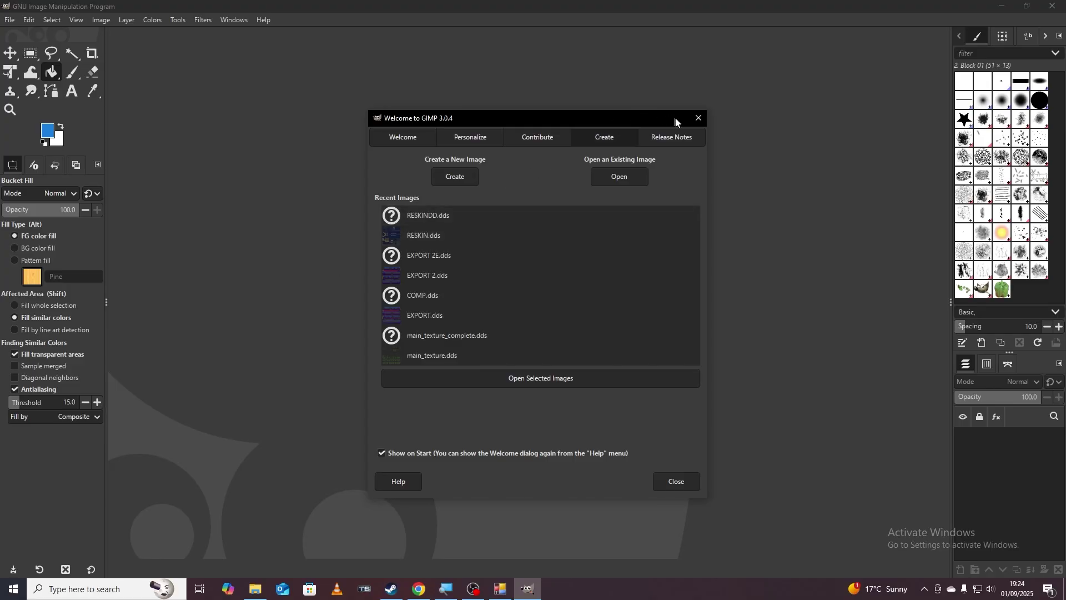
pyautogui.click(698, 118)
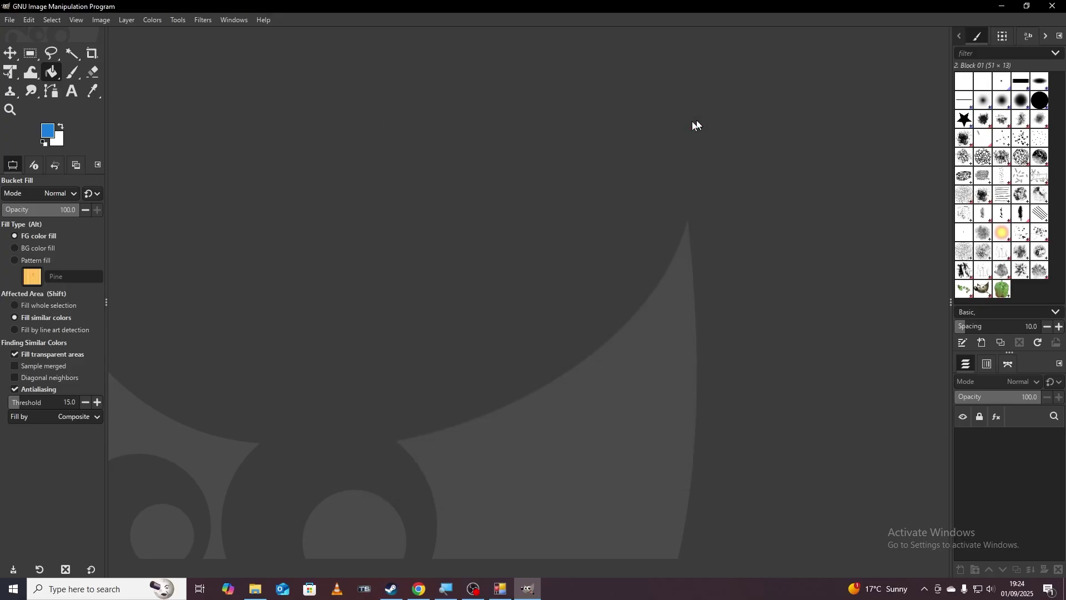
# Begin opening an image in GIMP and browse SSD (E:) > Steam
pyautogui.click(10, 21)
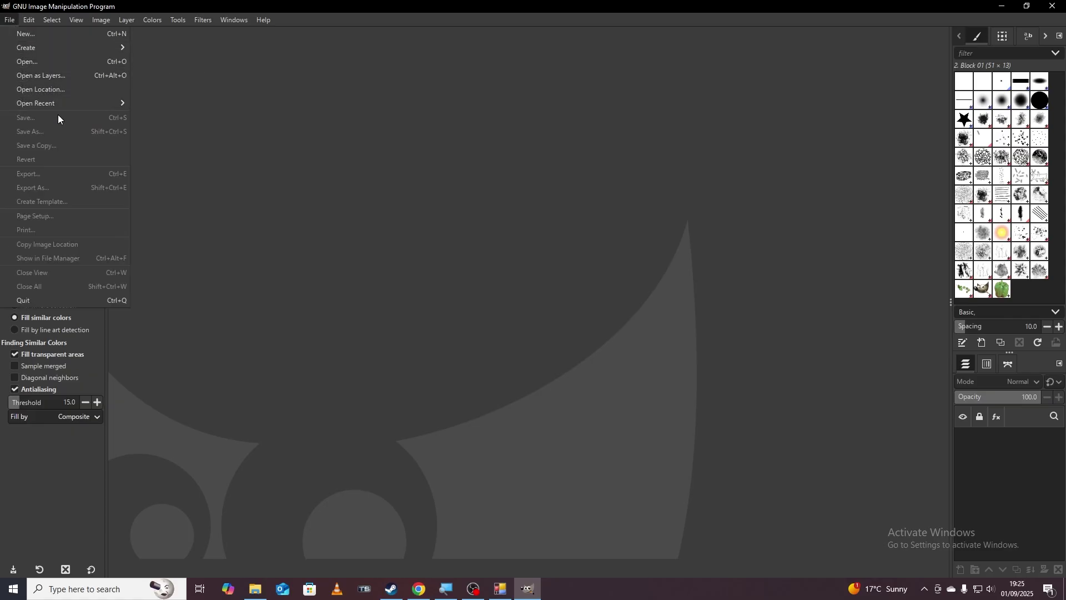
pyautogui.click(60, 56)
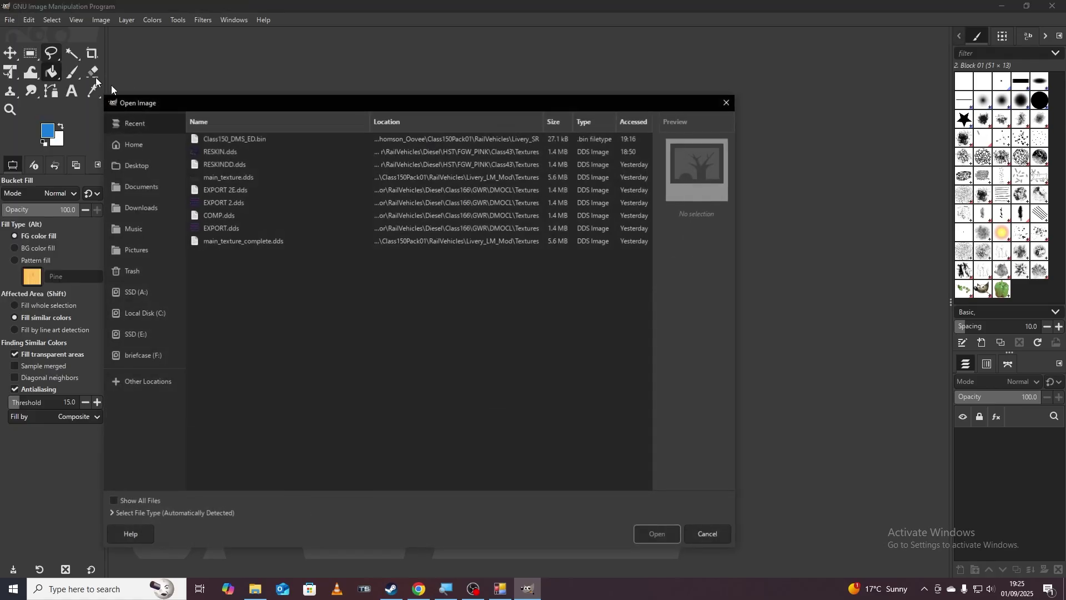
pyautogui.click(155, 341)
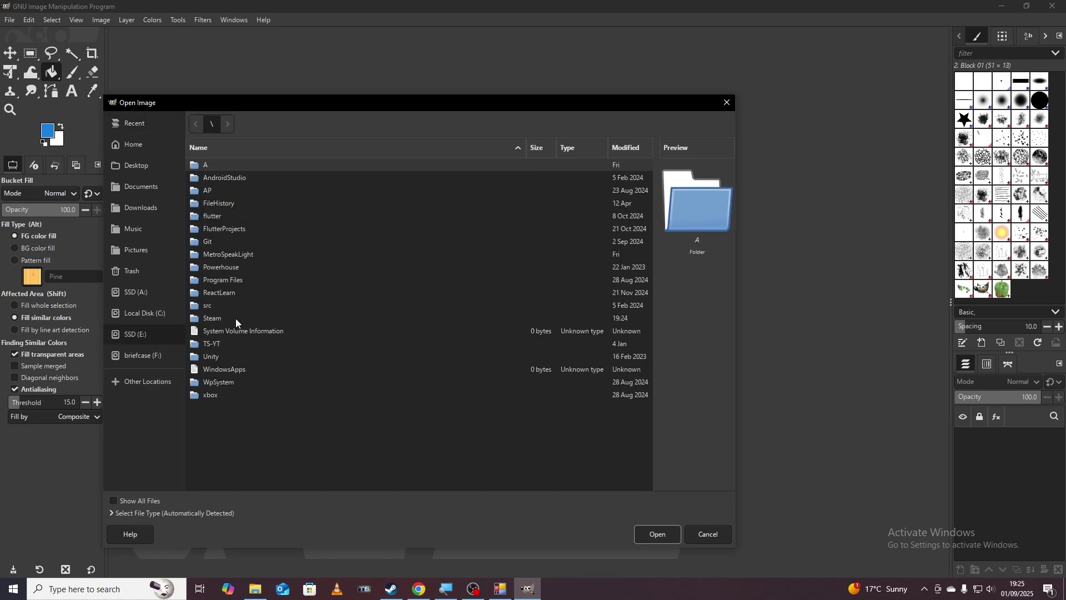
pyautogui.doubleClick(234, 318)
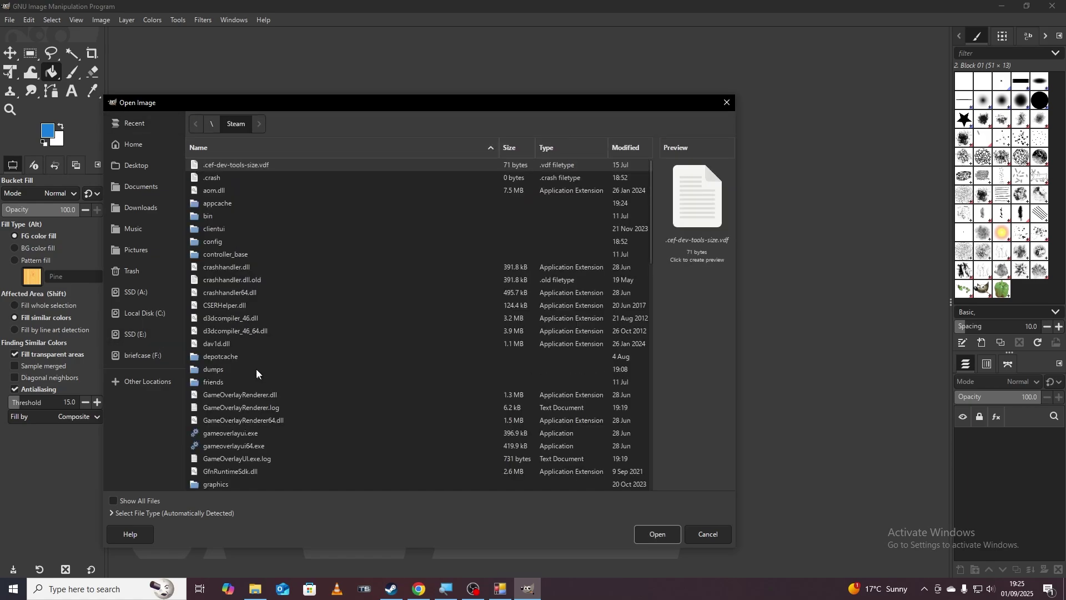
pyautogui.scroll(-7, 255, 368)
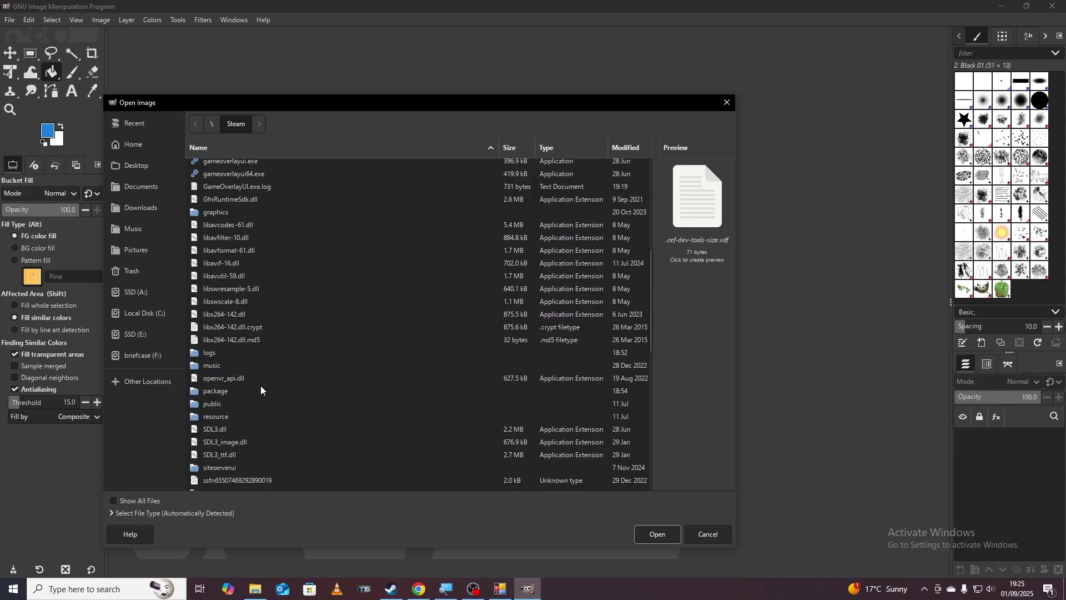
pyautogui.scroll(-1, 258, 397)
pyautogui.scroll(-1, 244, 394)
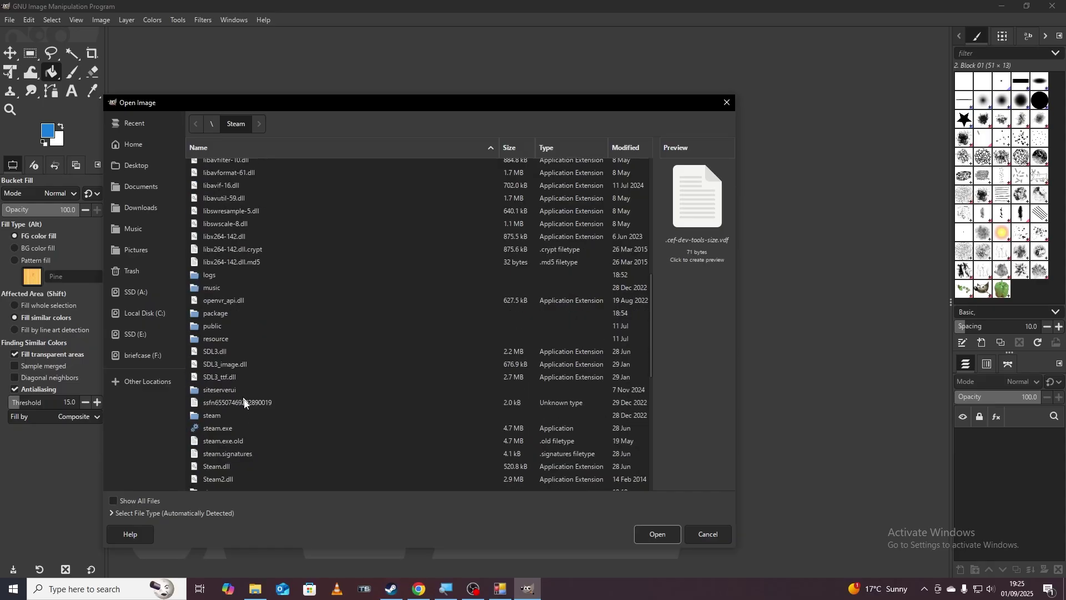
pyautogui.scroll(-3, 241, 377)
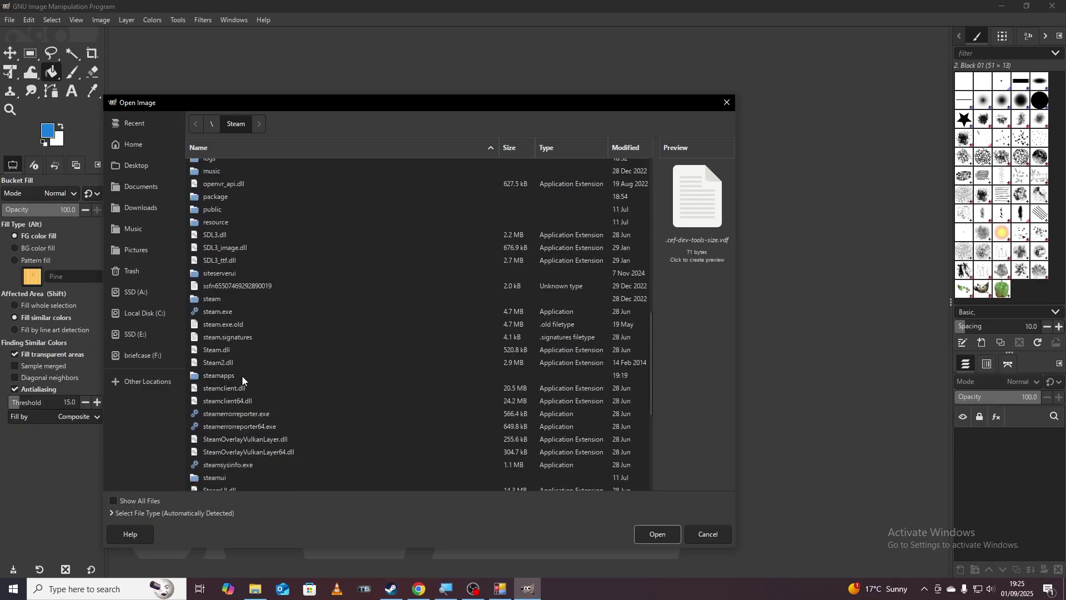
# Continue through steamapps > common > RailWorks > Assets > Kuju > RailSimulator > RailVehicles > Diesel > HST
pyautogui.doubleClick(260, 378)
pyautogui.doubleClick(245, 254)
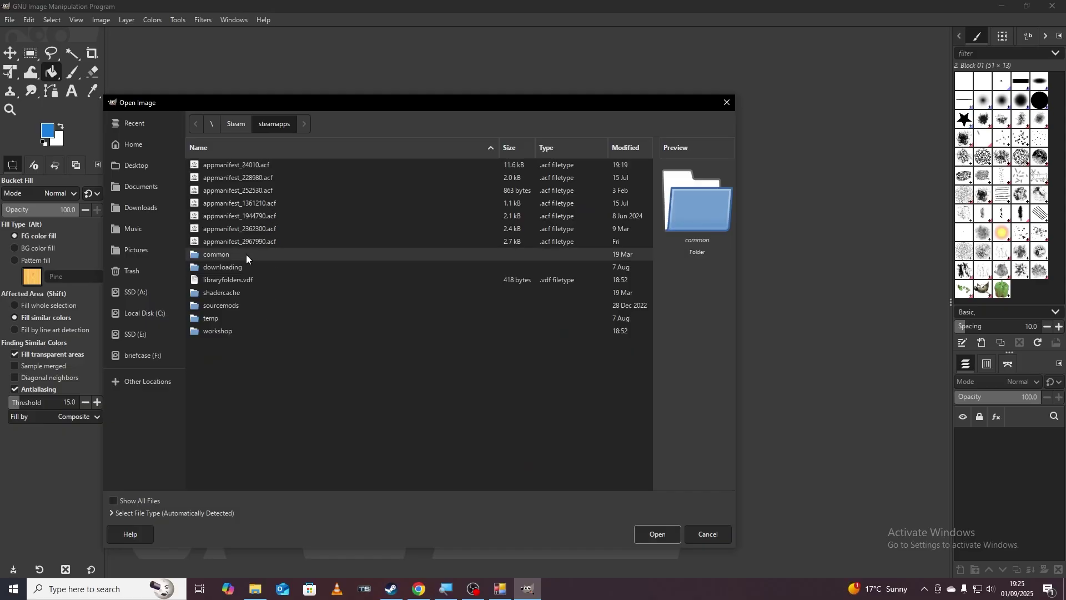
pyautogui.doubleClick(246, 175)
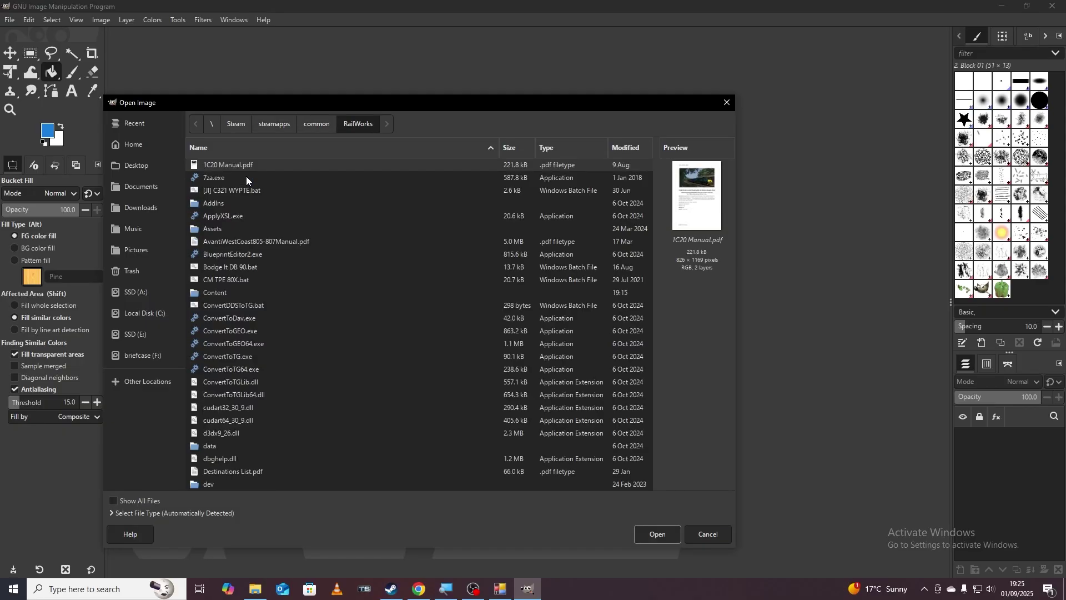
pyautogui.doubleClick(235, 229)
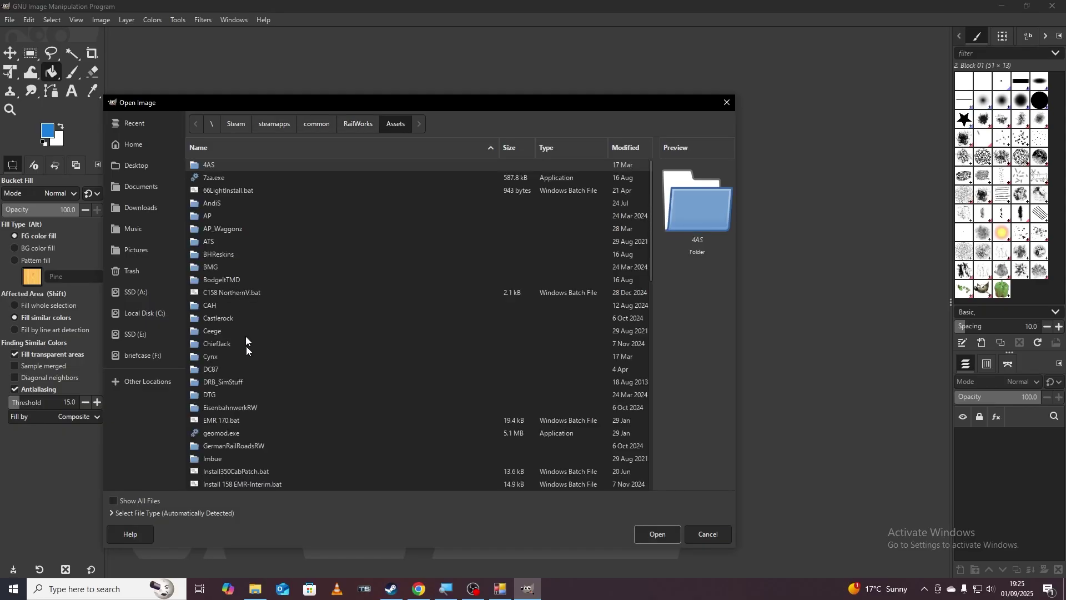
pyautogui.scroll(-8, 245, 355)
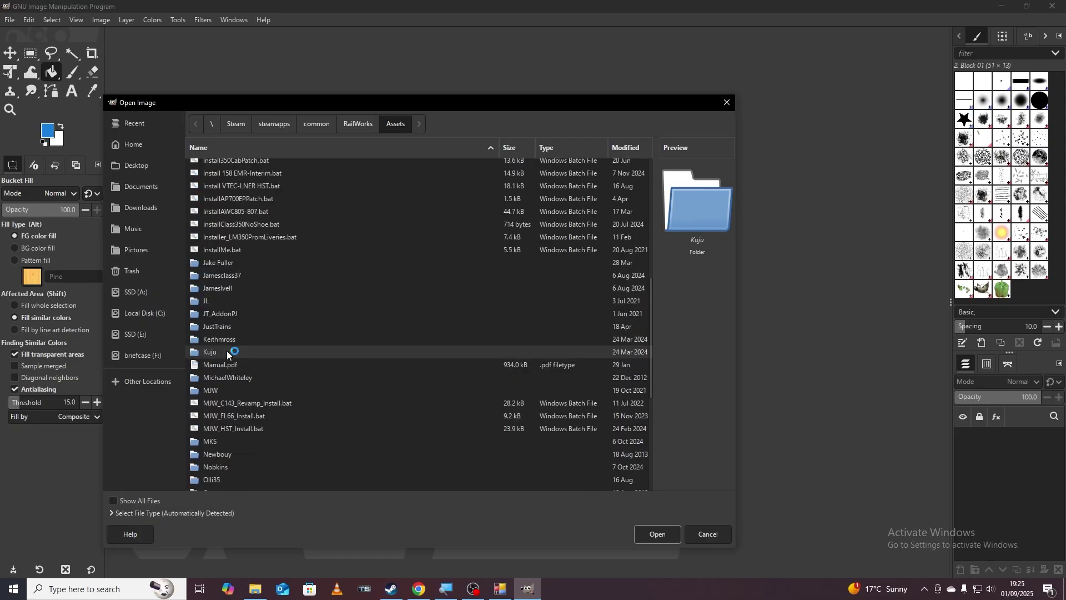
pyautogui.doubleClick(226, 352)
pyautogui.doubleClick(252, 166)
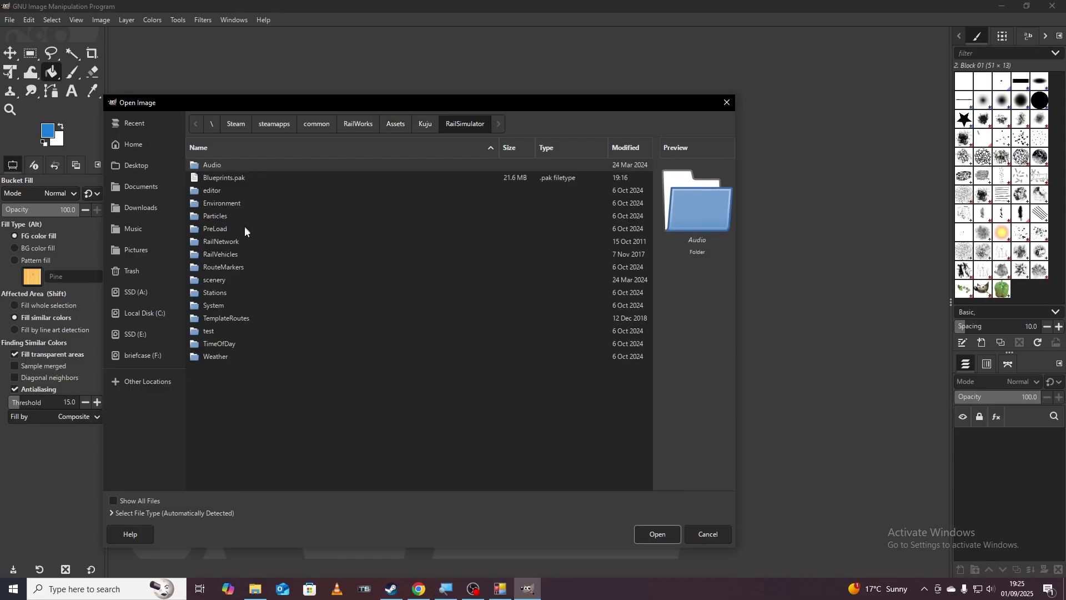
pyautogui.doubleClick(247, 254)
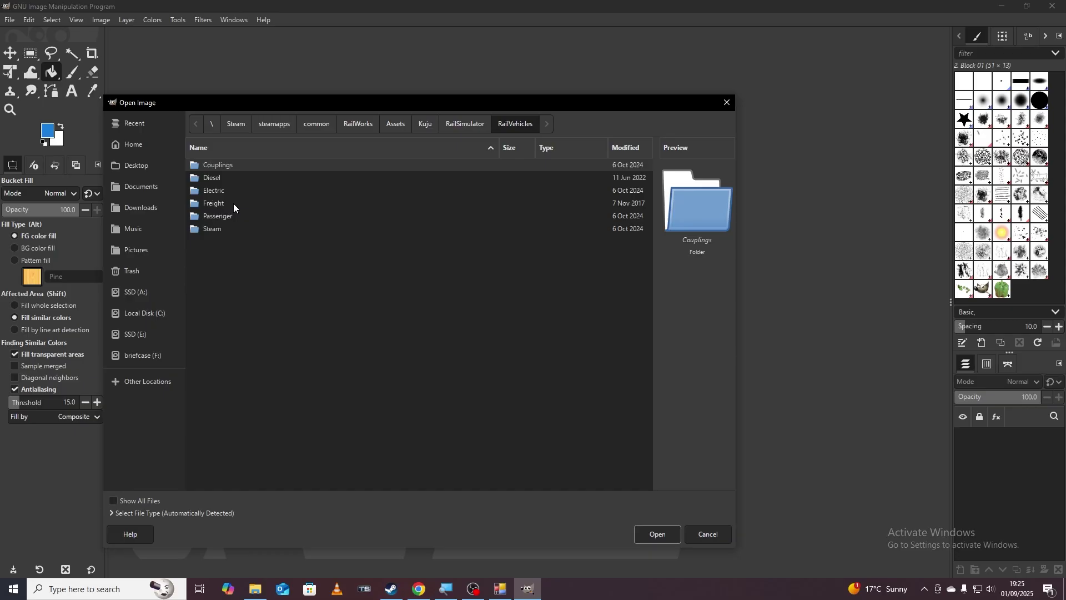
pyautogui.doubleClick(227, 179)
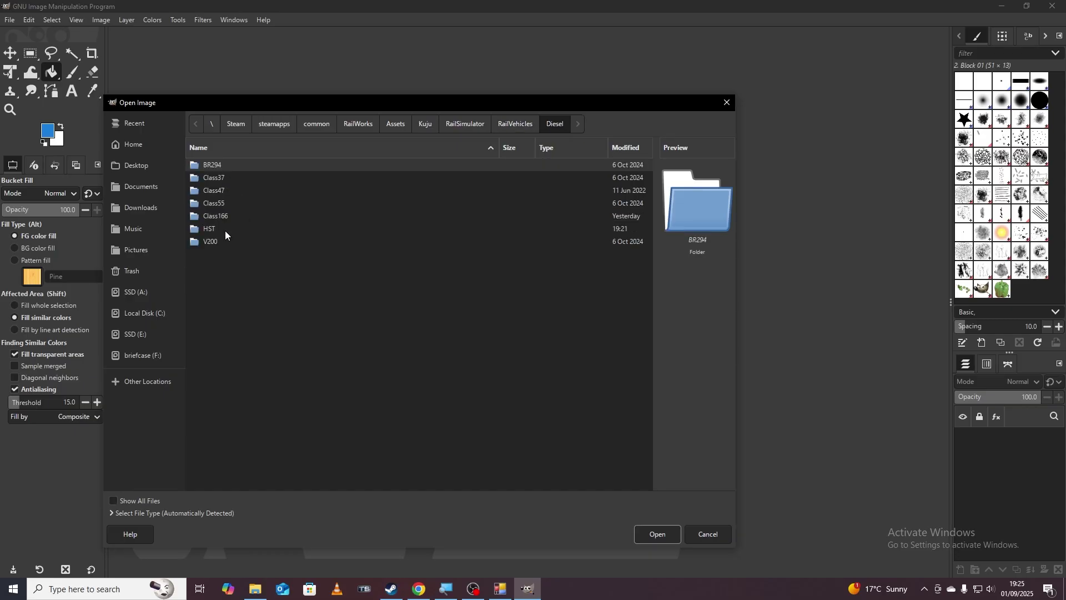
pyautogui.doubleClick(225, 231)
# Go into FGW_WHITE > Class43 > Textures
pyautogui.scroll(-3, 265, 371)
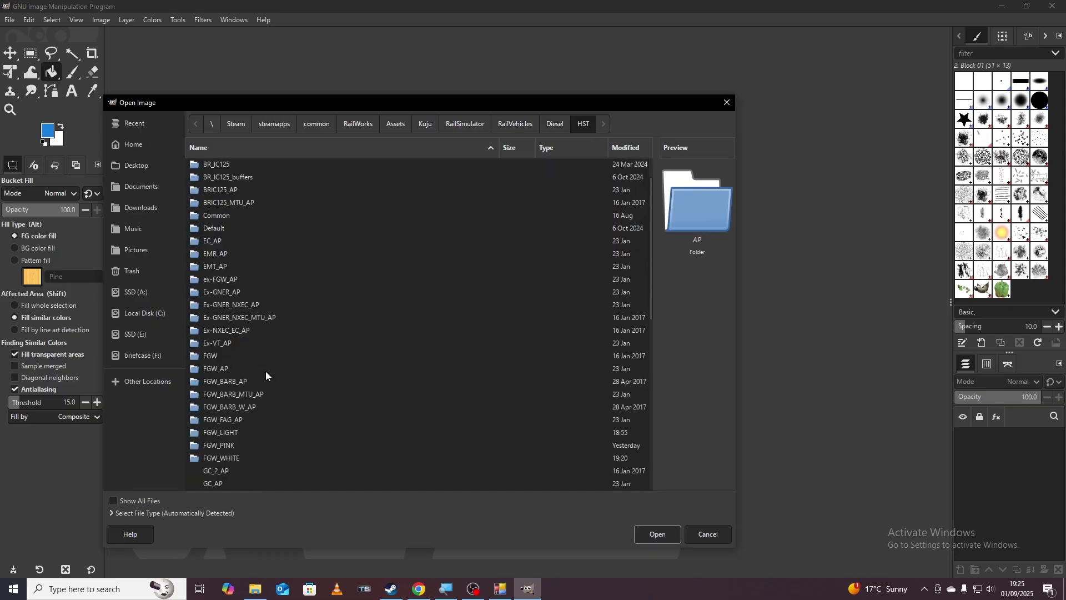
pyautogui.scroll(-2, 266, 371)
pyautogui.doubleClick(244, 375)
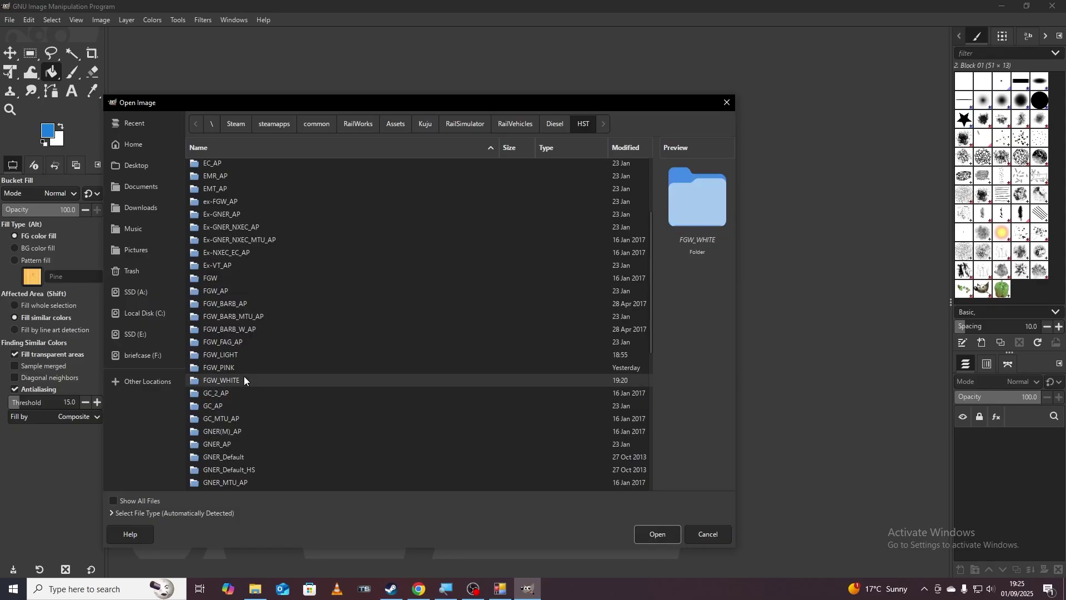
pyautogui.doubleClick(226, 165)
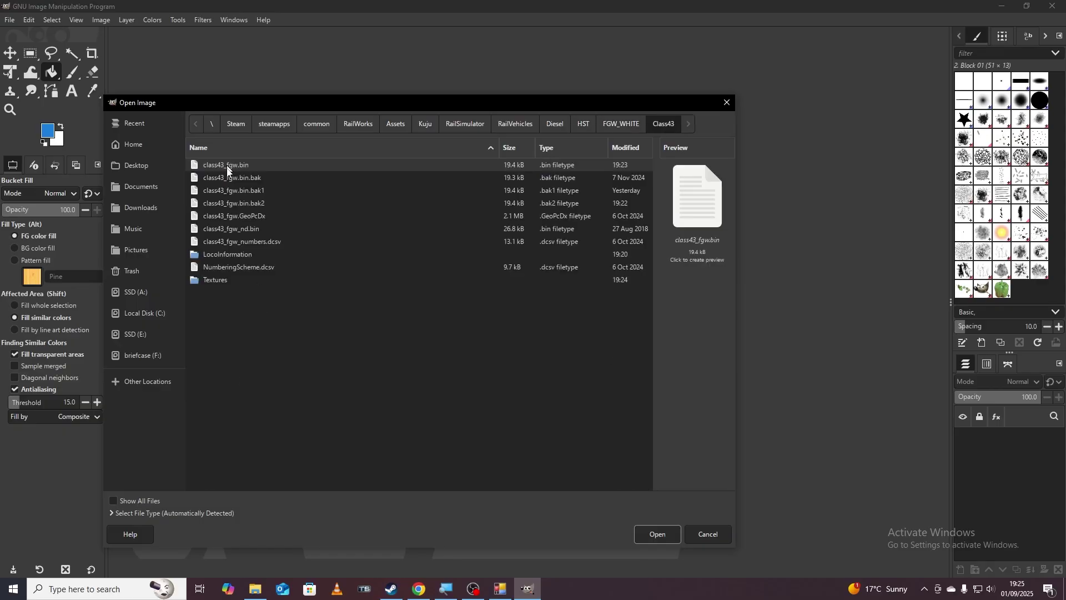
pyautogui.doubleClick(248, 279)
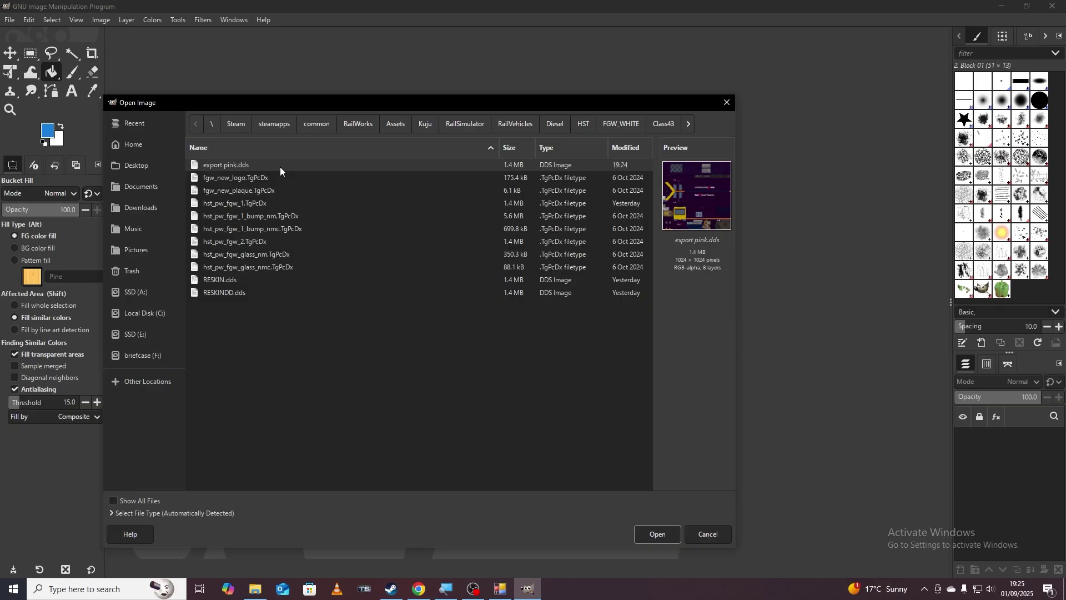
# Open export pink.dds with the default DDS import options, loading the 1024×1024 purple livery texture
pyautogui.click(644, 541)
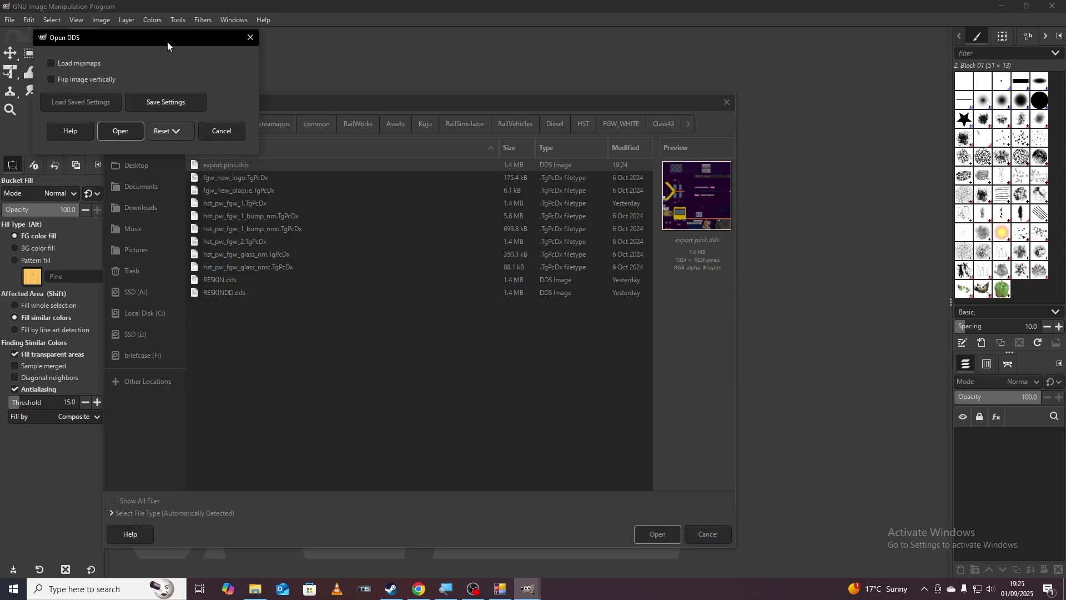
pyautogui.moveTo(159, 34); pyautogui.dragTo(378, 204)
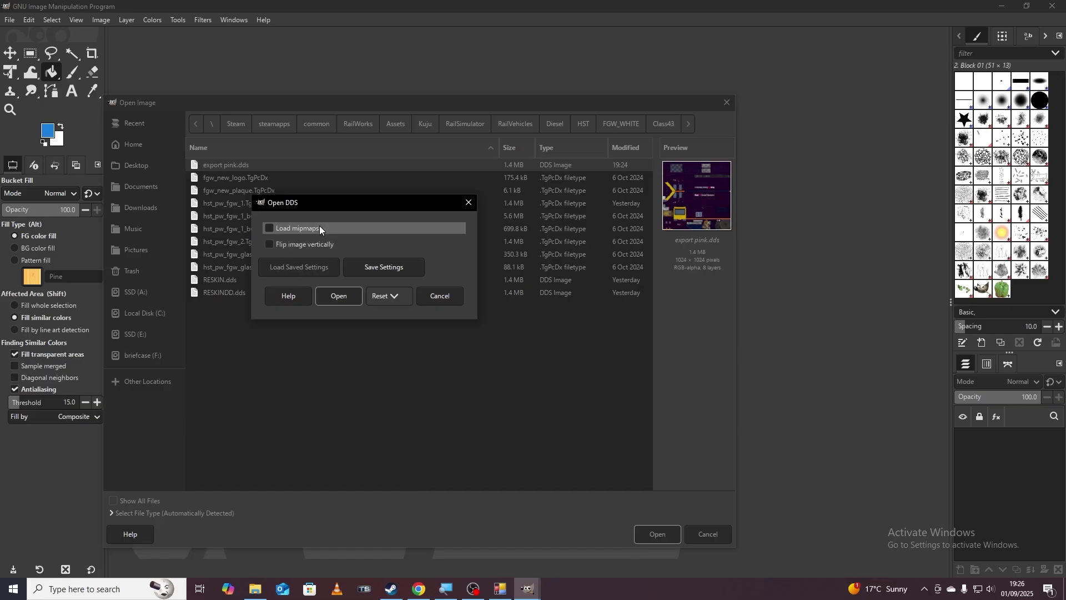
pyautogui.click(333, 294)
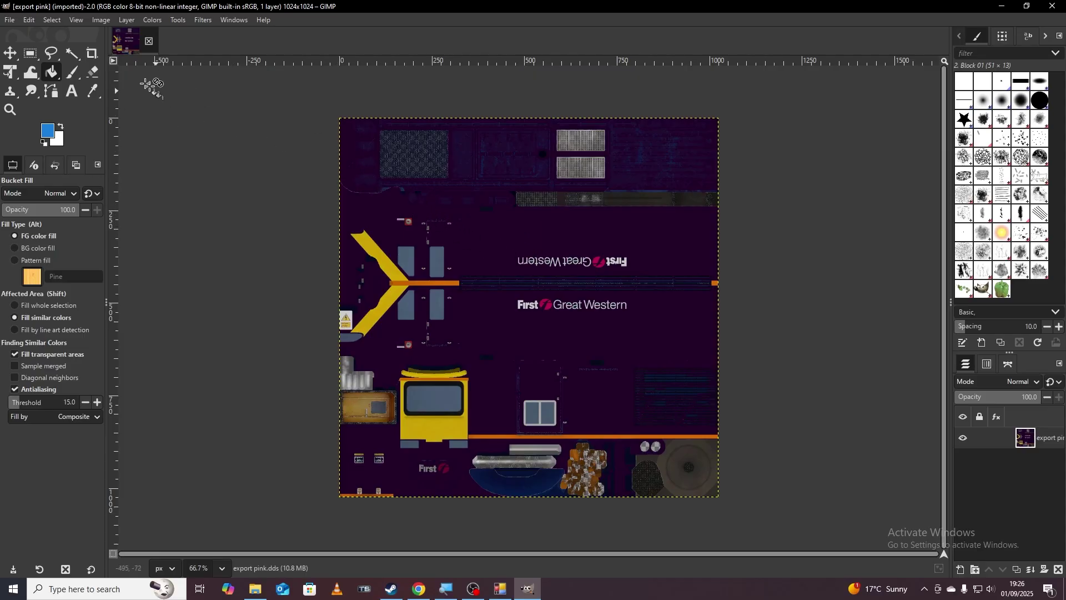
# Apply Layer > Transparency > Threshold Alpha with value 0.0000 to the export pink layer
pyautogui.click(132, 23)
pyautogui.moveTo(210, 145)
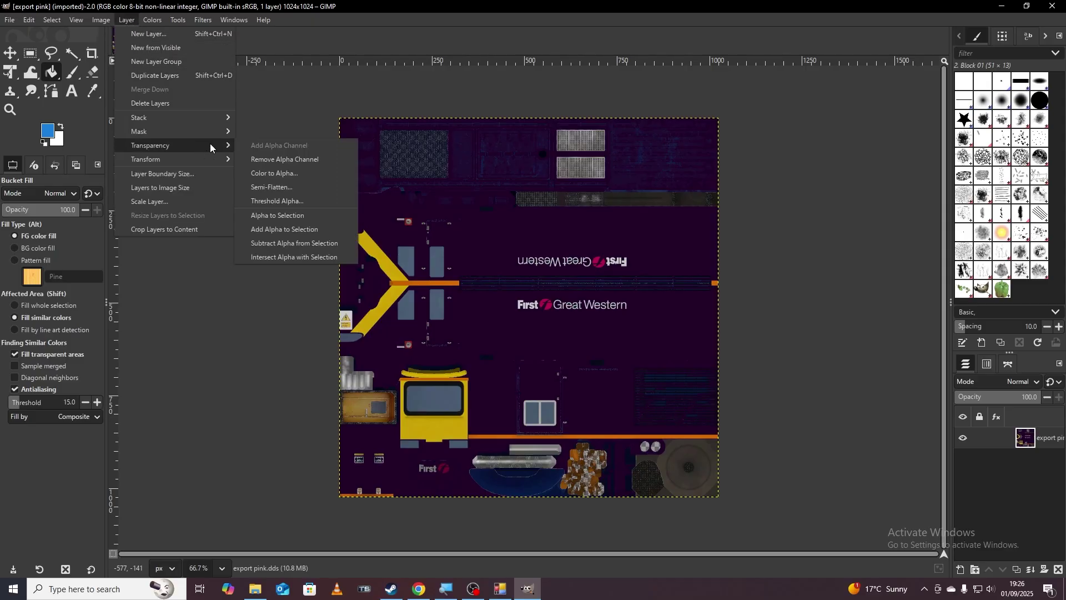
pyautogui.click(324, 200)
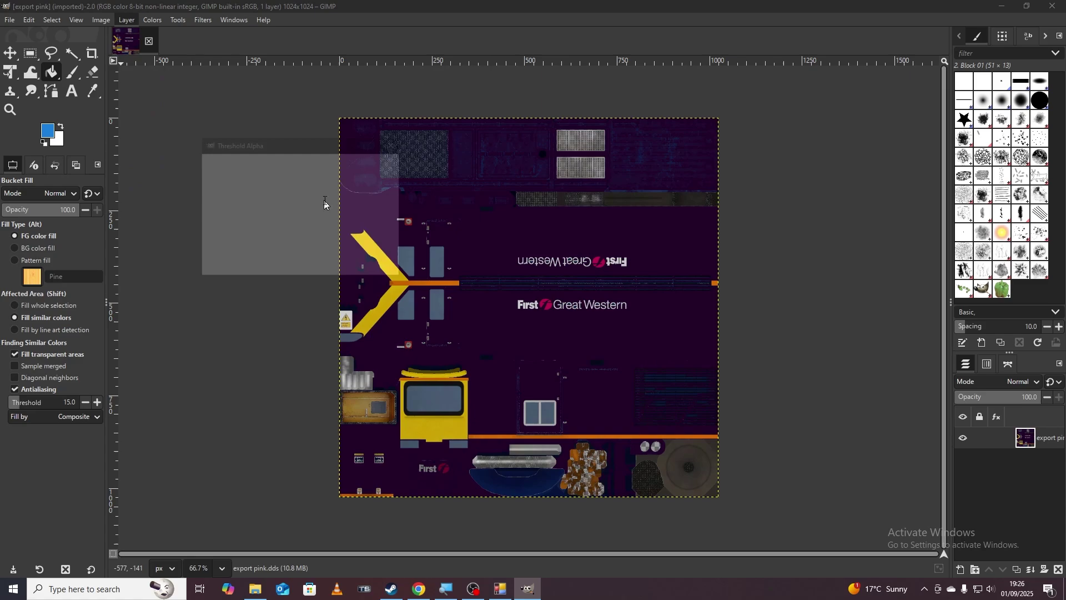
pyautogui.moveTo(287, 202)
pyautogui.mouseDown()
pyautogui.moveTo(208, 201)
pyautogui.moveTo(336, 205)
pyautogui.mouseUp()
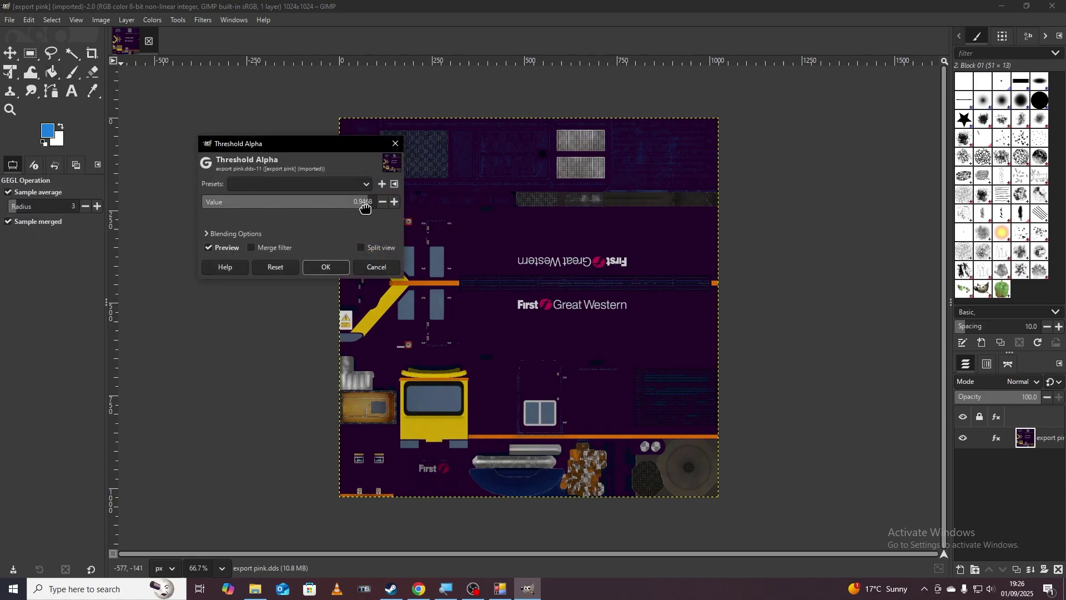
pyautogui.moveTo(365, 208); pyautogui.dragTo(201, 199)
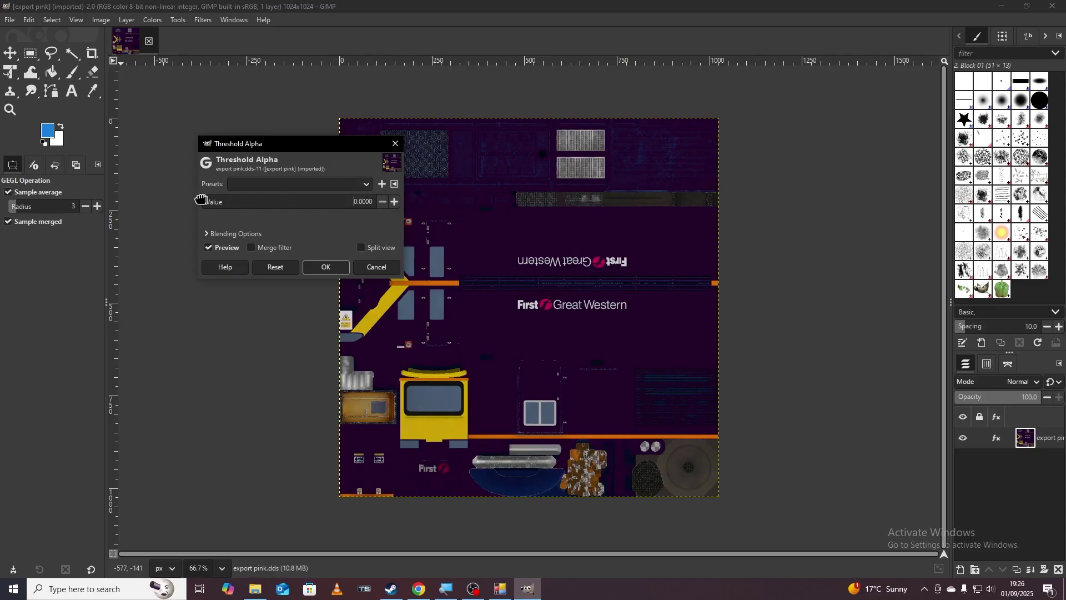
pyautogui.click(321, 267)
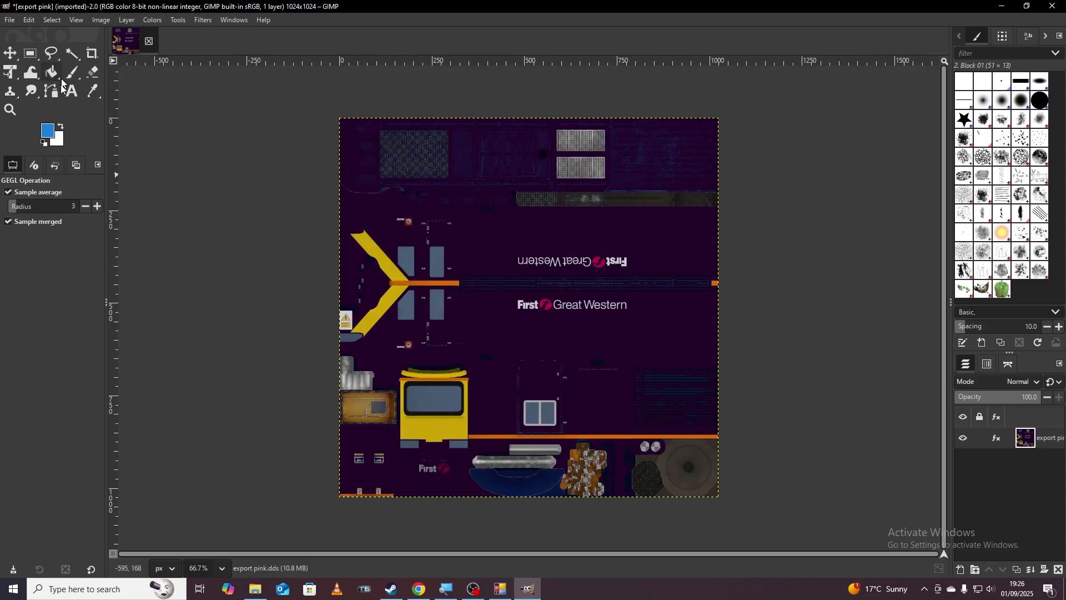
# Set a near-white foreground colour and select the Bucket Fill tool
pyautogui.click(49, 133)
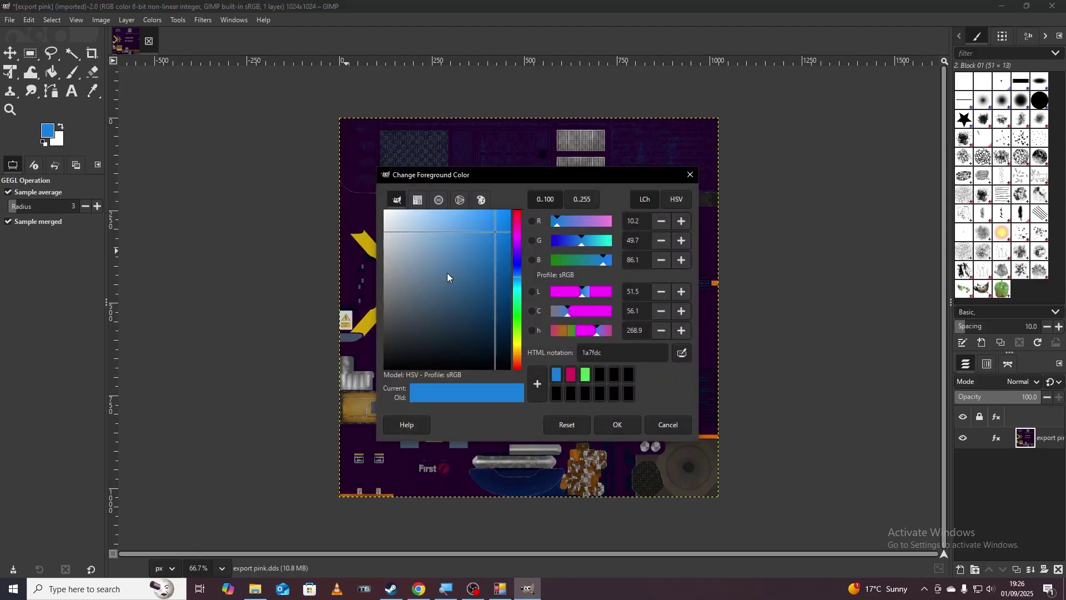
pyautogui.moveTo(448, 277); pyautogui.dragTo(387, 225)
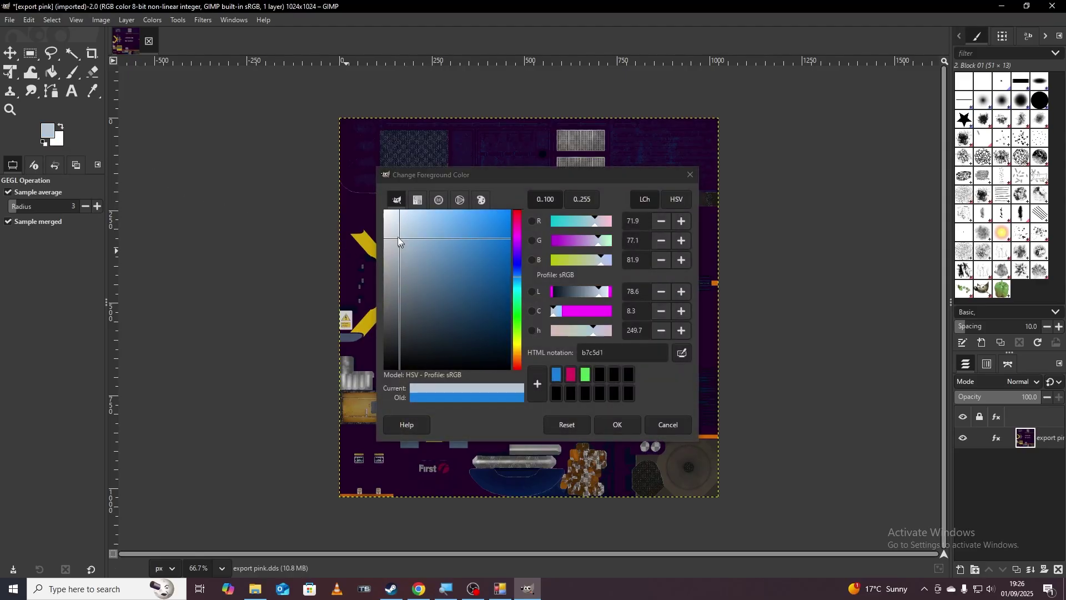
pyautogui.click(614, 427)
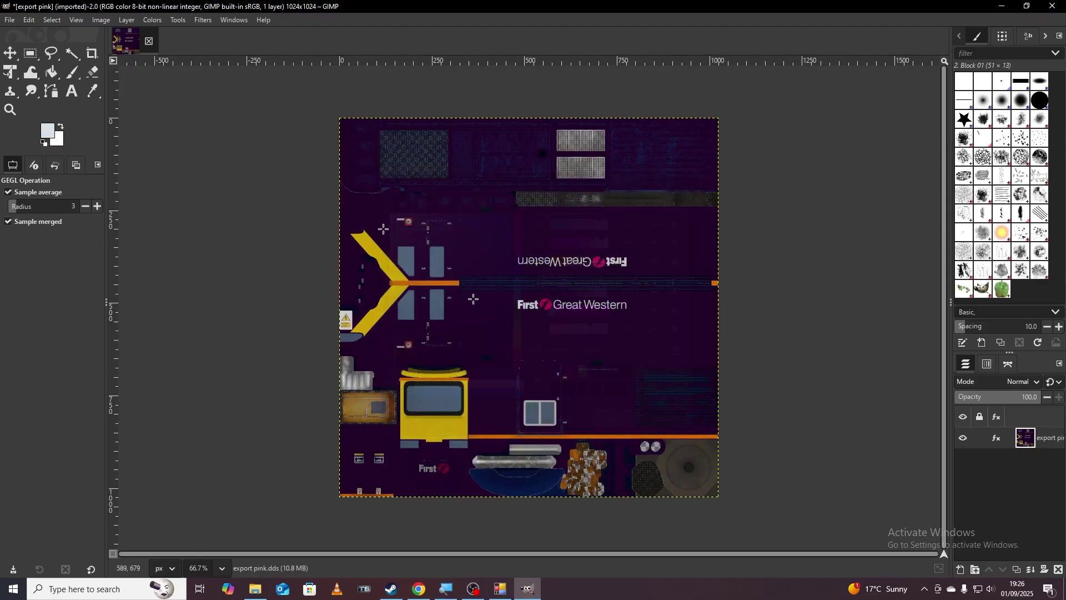
pyautogui.click(50, 73)
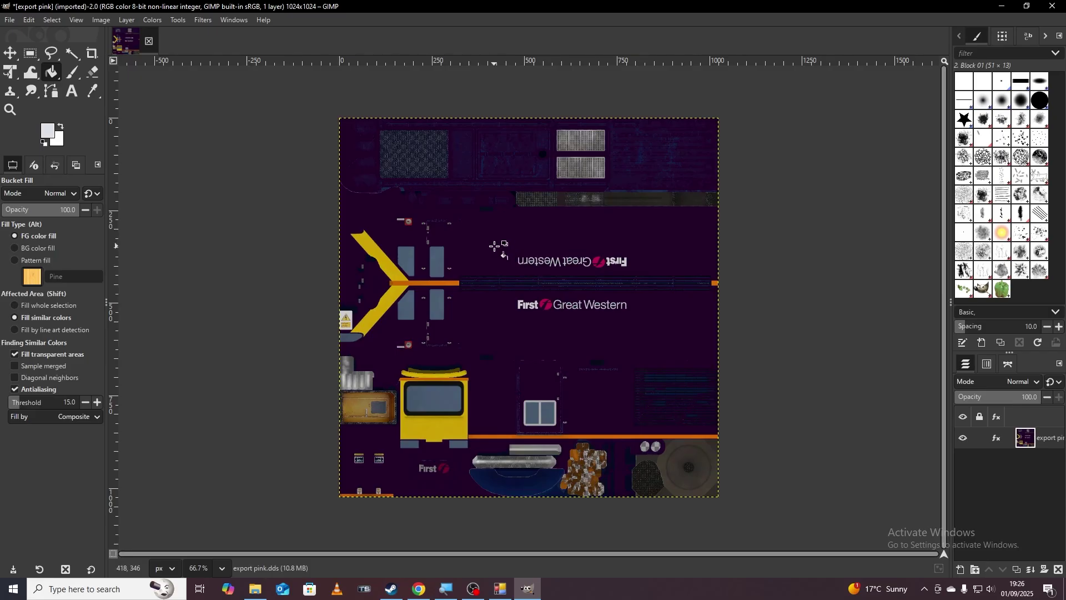
# Change the foreground colour to blue-grey 8999a8 and bucket-fill the purple background with it
pyautogui.click(52, 135)
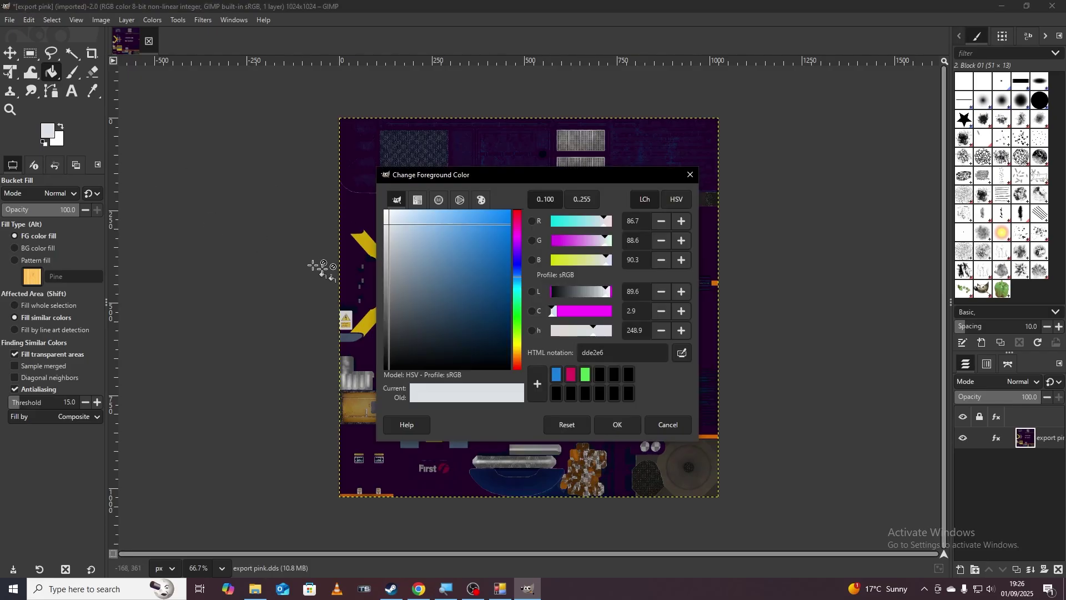
pyautogui.click(411, 292)
pyautogui.click(408, 264)
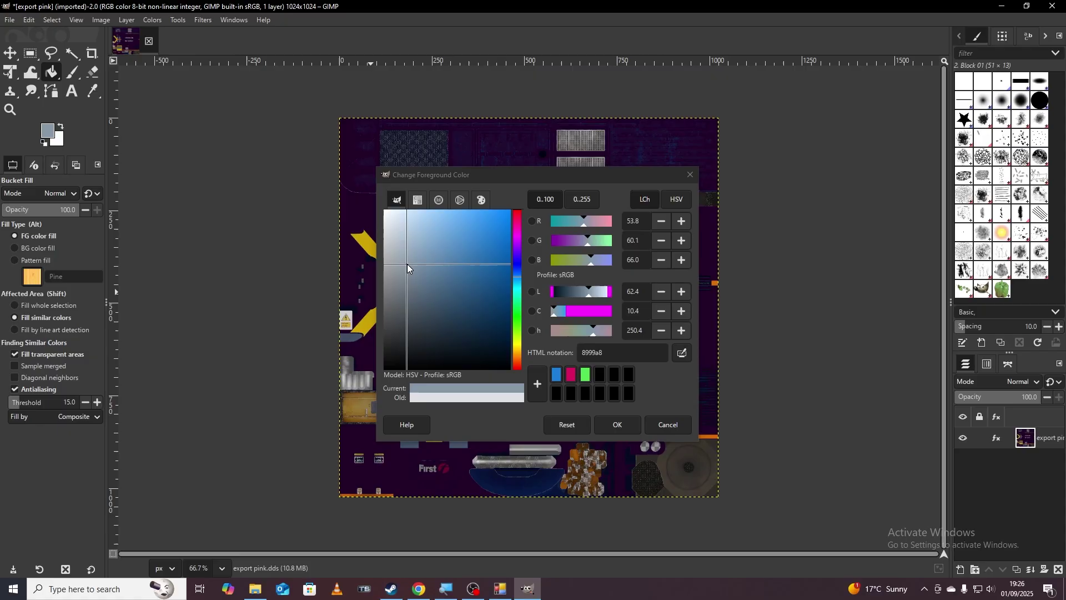
pyautogui.click(618, 425)
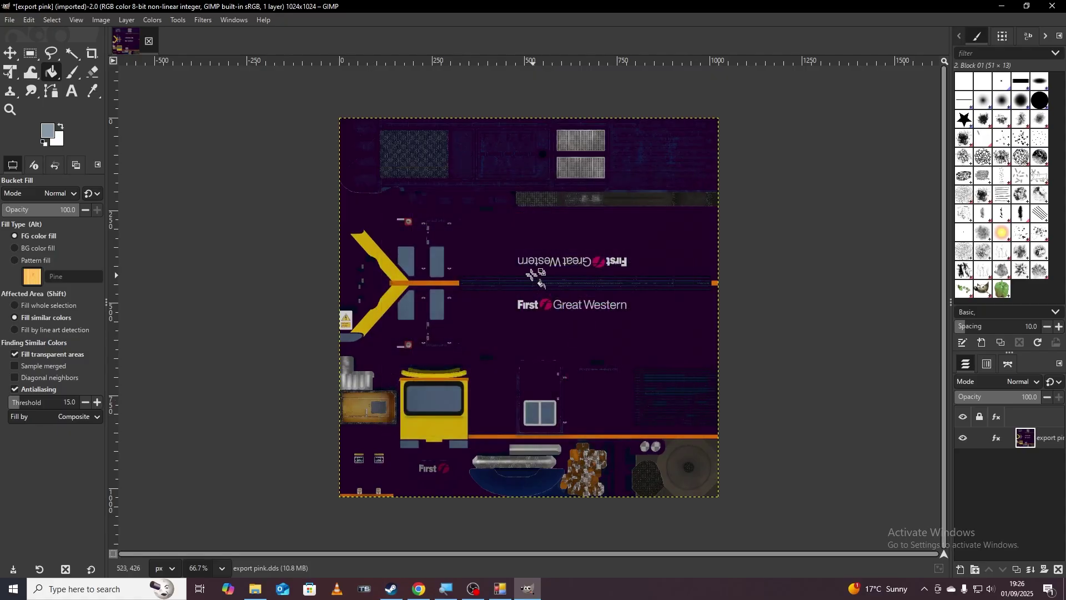
pyautogui.click(514, 242)
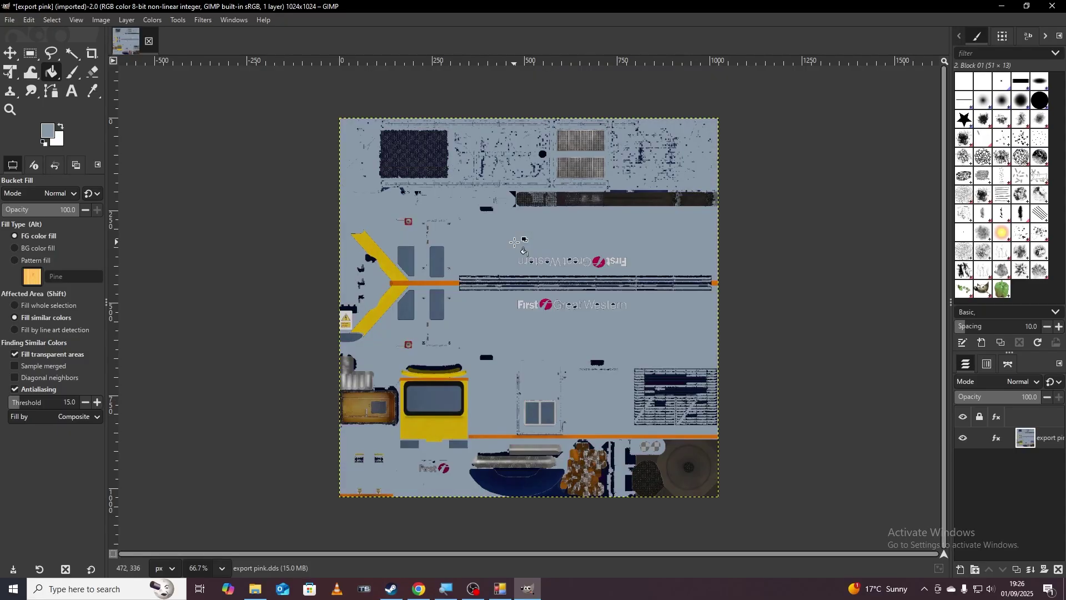
# Export the image as comp_design.dds in DDS format, reaching BC2/DXT3 compression options, then bring RSBinTool forward
pyautogui.click(10, 23)
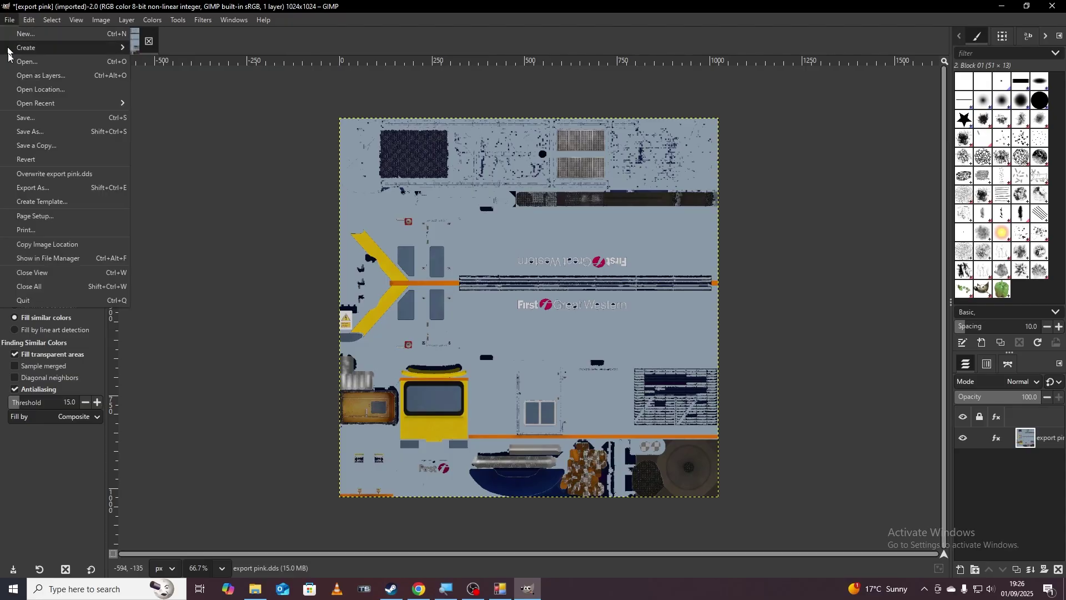
pyautogui.click(74, 191)
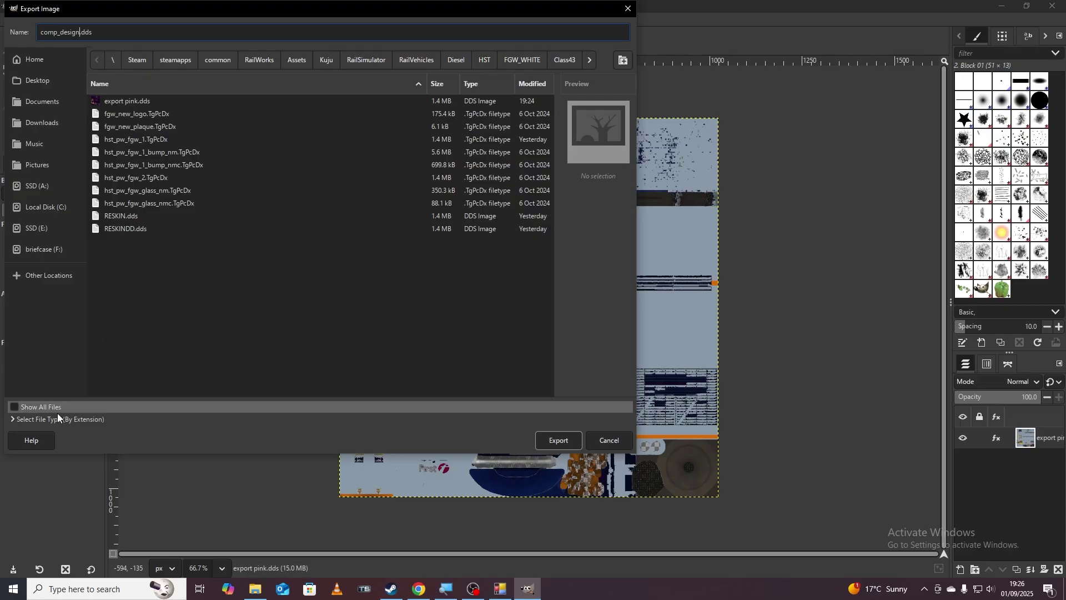
pyautogui.click(81, 420)
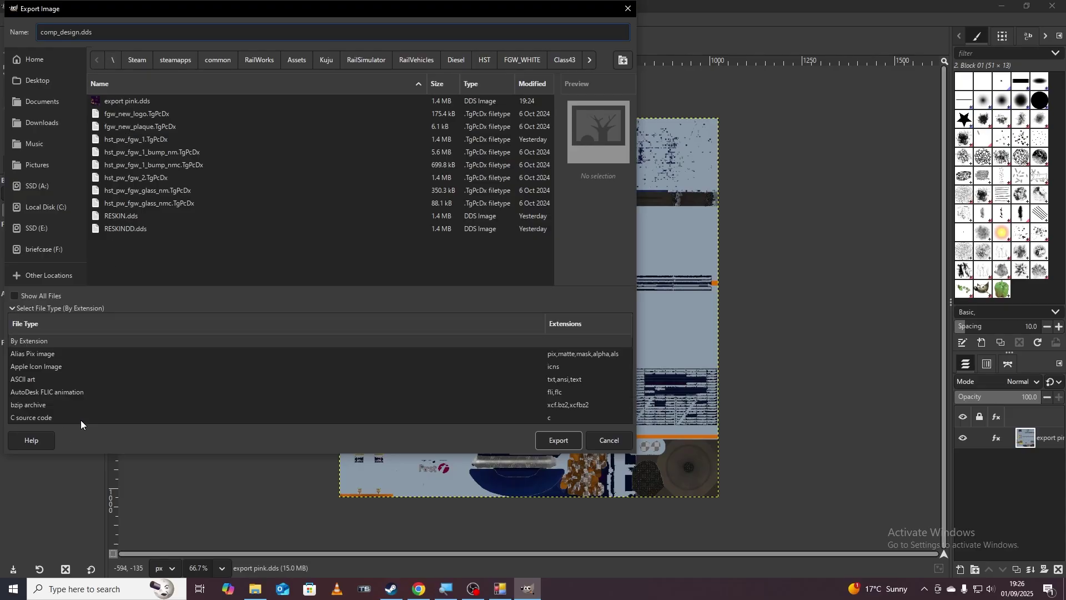
pyautogui.scroll(-5, 75, 392)
pyautogui.click(62, 375)
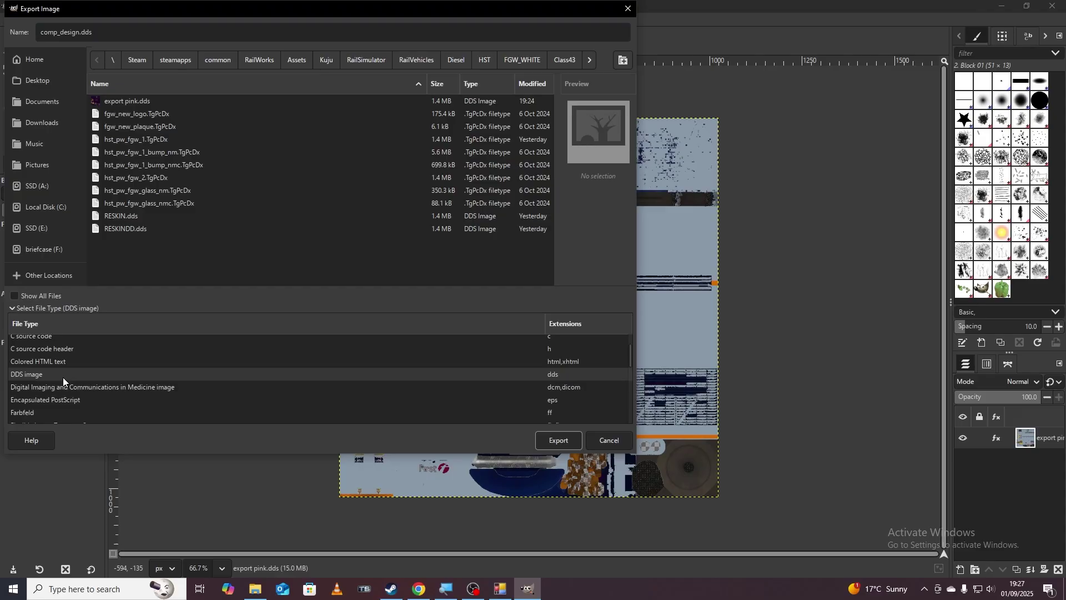
pyautogui.click(556, 441)
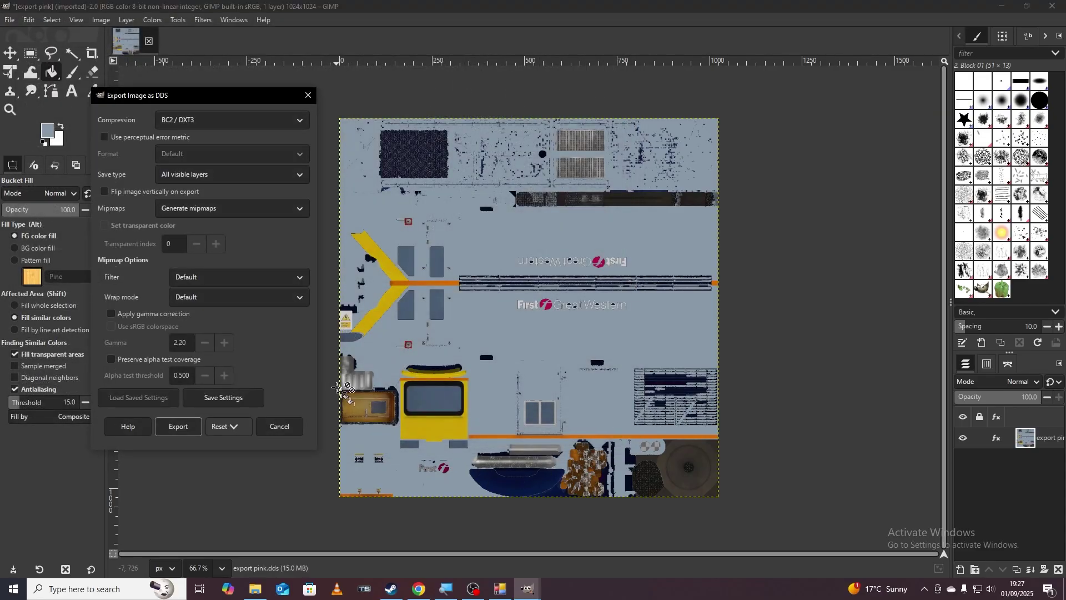
pyautogui.click(500, 588)
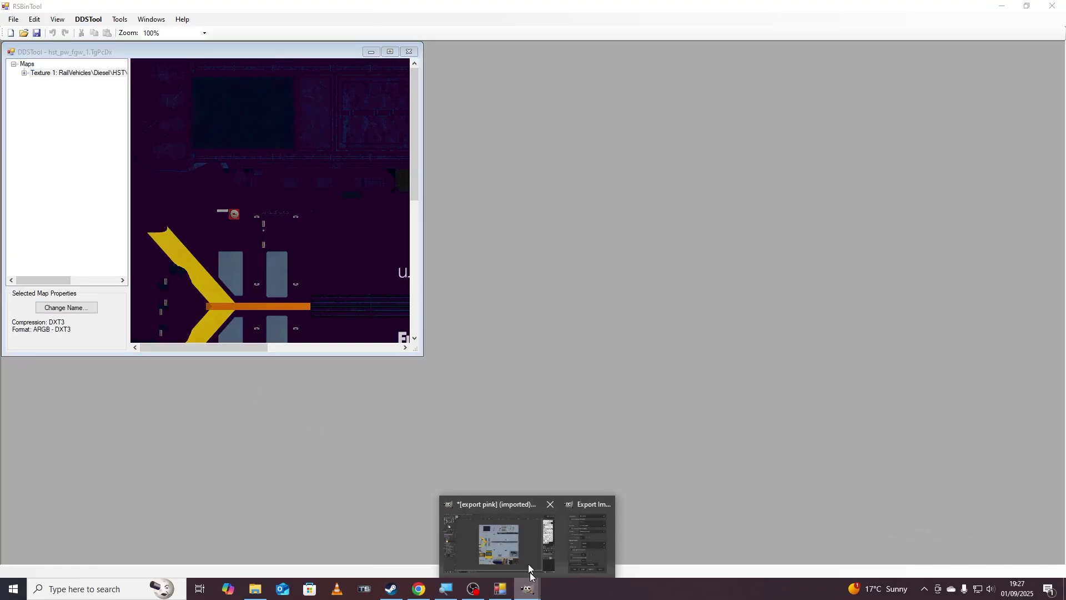
# Finish exporting comp_design.dds, import it into hst_pw_fgw_1.TgPcDx via DDSTool, and save the file
pyautogui.click(578, 544)
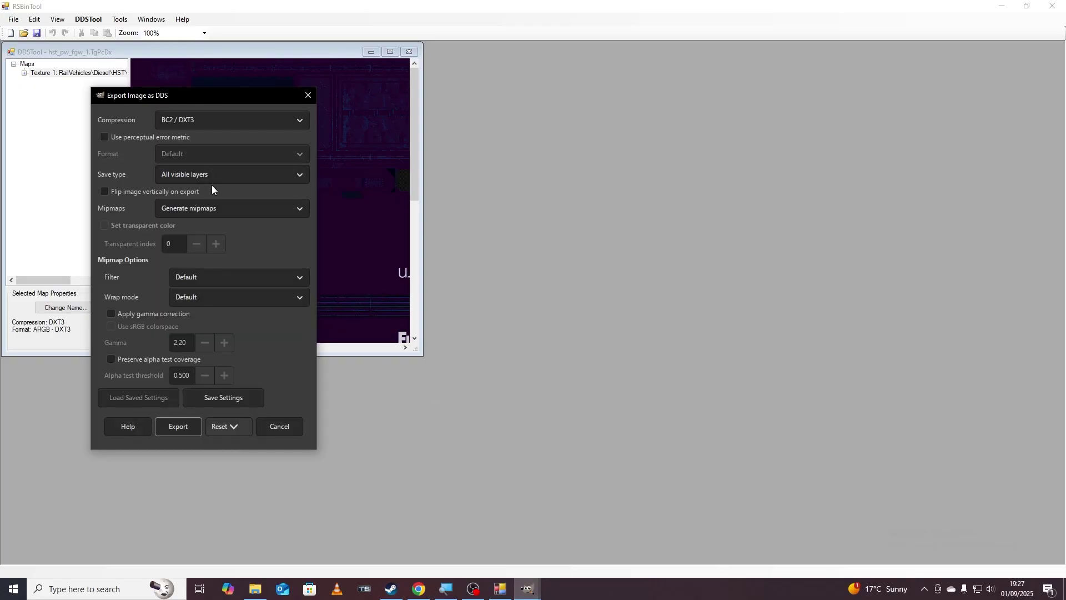
pyautogui.click(178, 427)
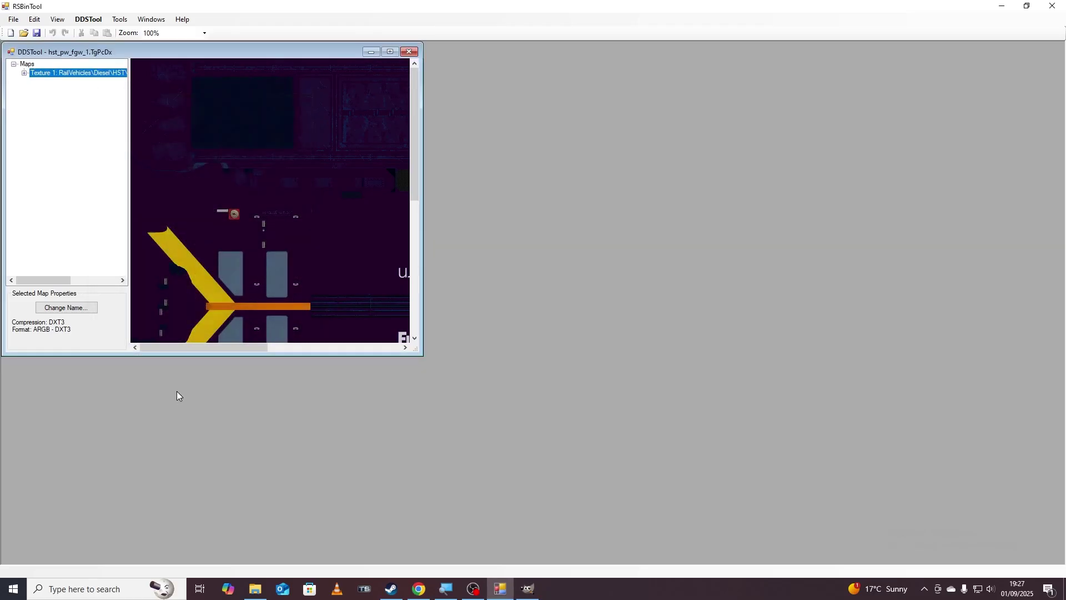
pyautogui.click(94, 23)
pyautogui.click(119, 45)
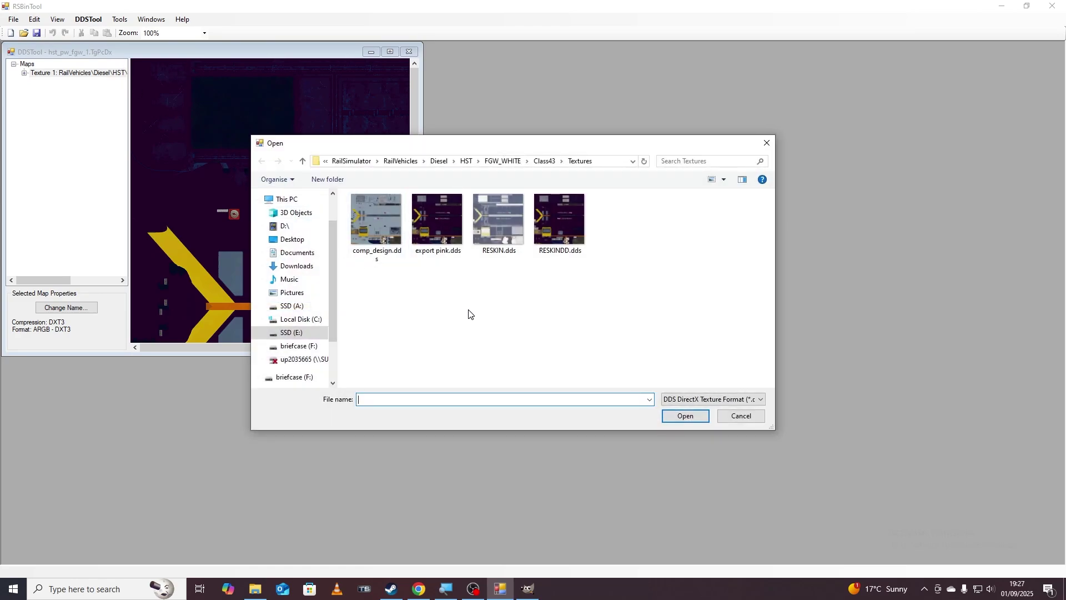
pyautogui.doubleClick(387, 262)
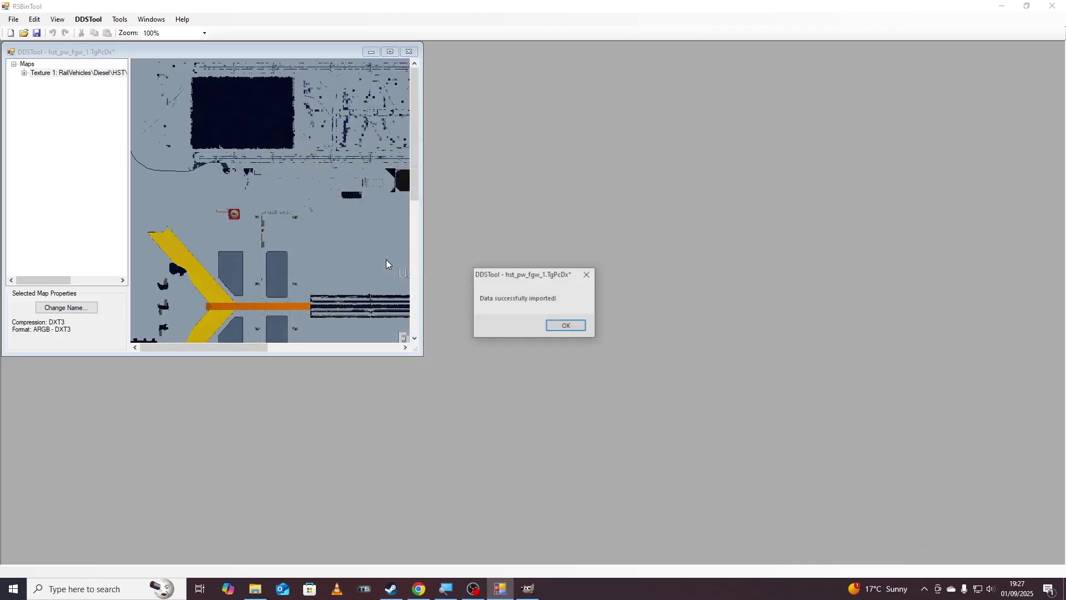
pyautogui.click(558, 327)
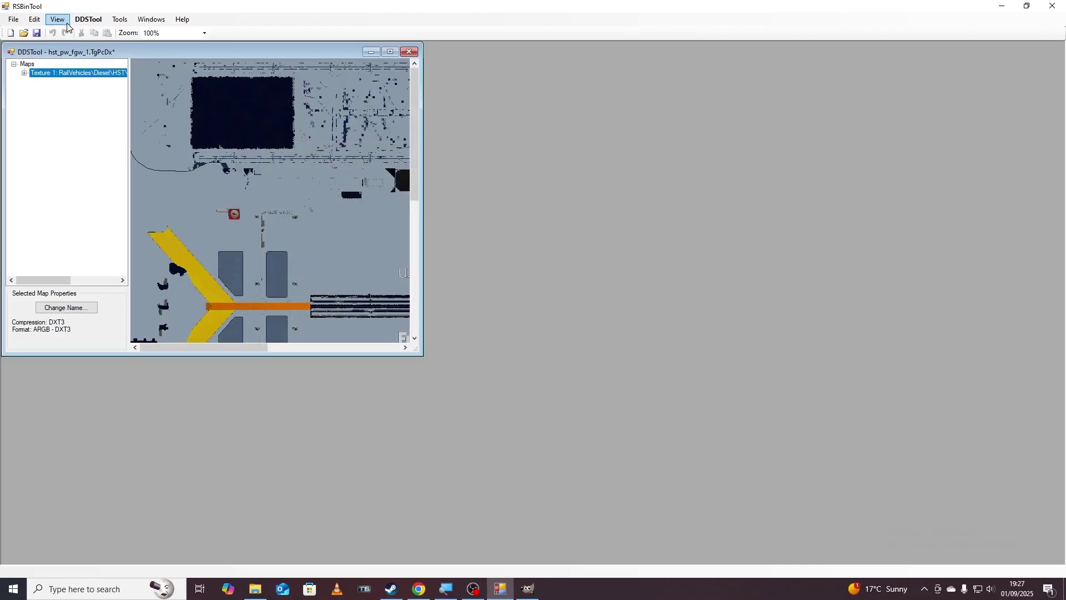
pyautogui.click(12, 20)
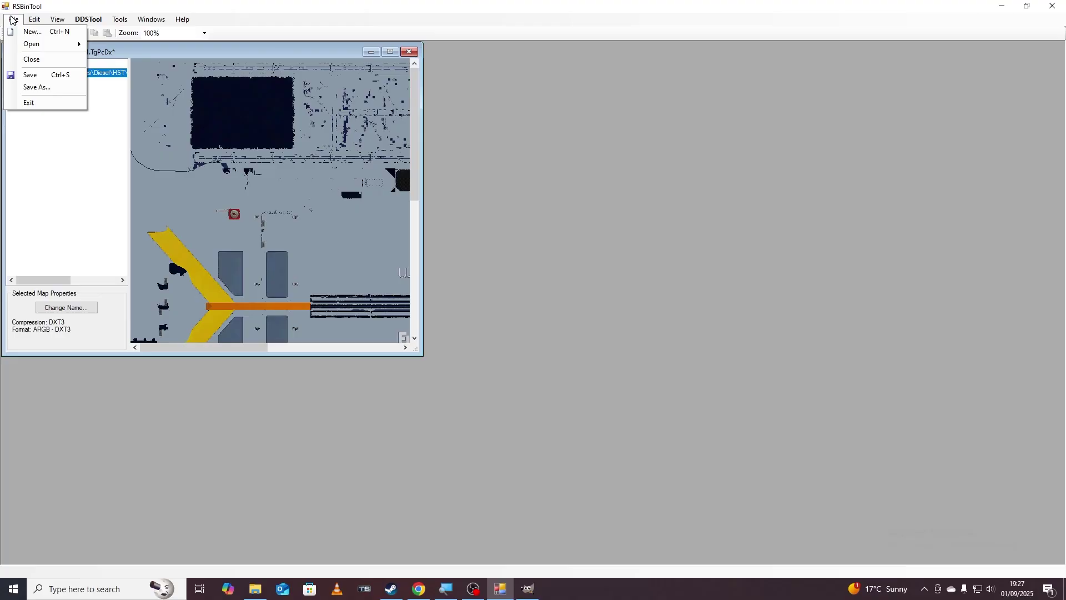
pyautogui.click(31, 75)
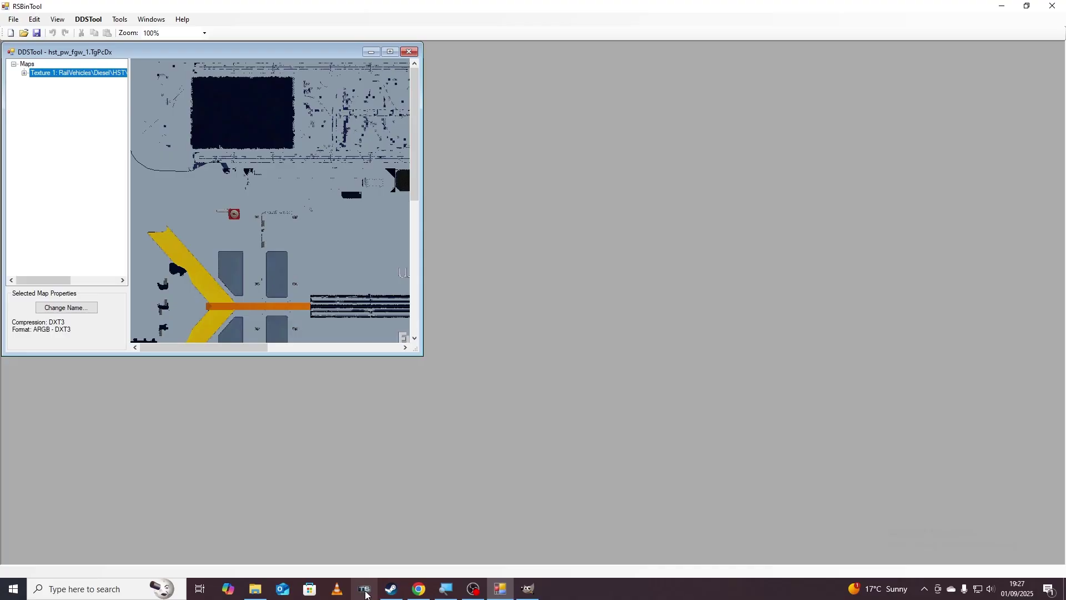
# Browse in File Explorer to E:\Steam\steamapps\common\RailWorks\Assets\Kuju\RailSimulator
pyautogui.moveTo(259, 590)
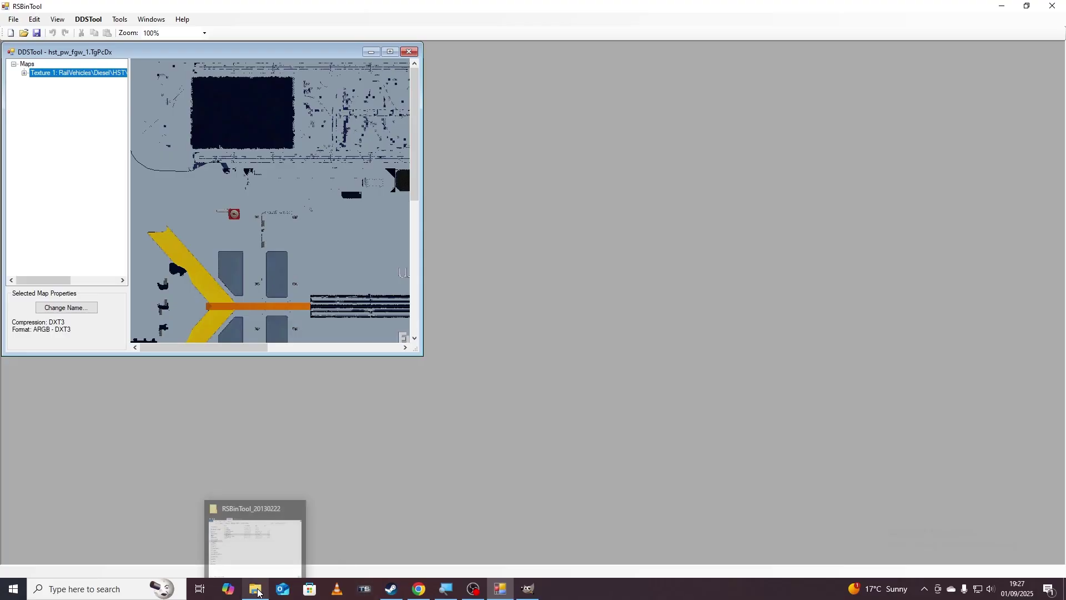
pyautogui.click(254, 555)
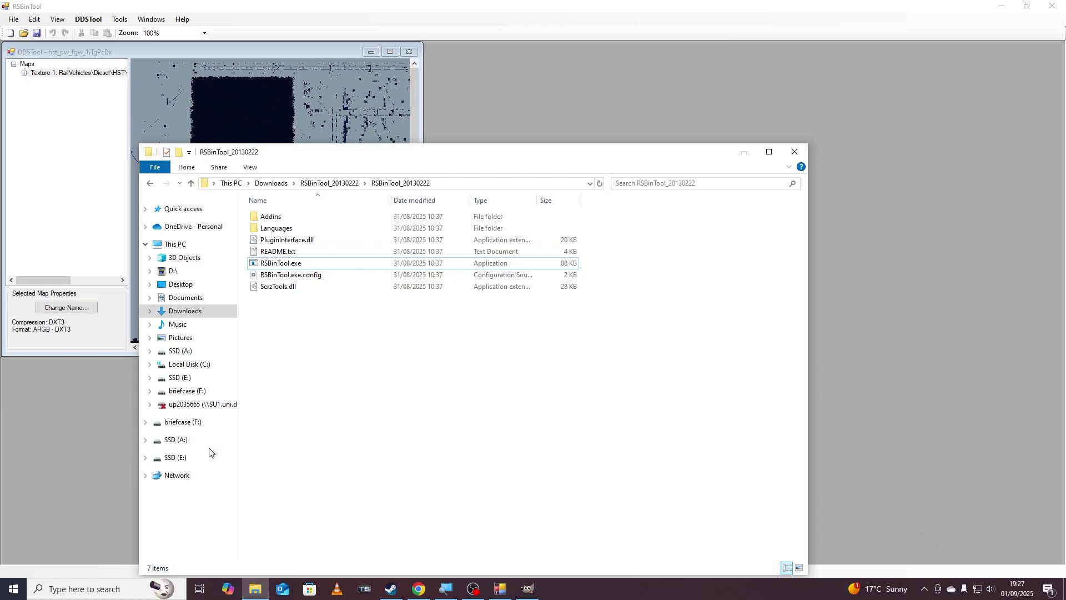
pyautogui.click(194, 463)
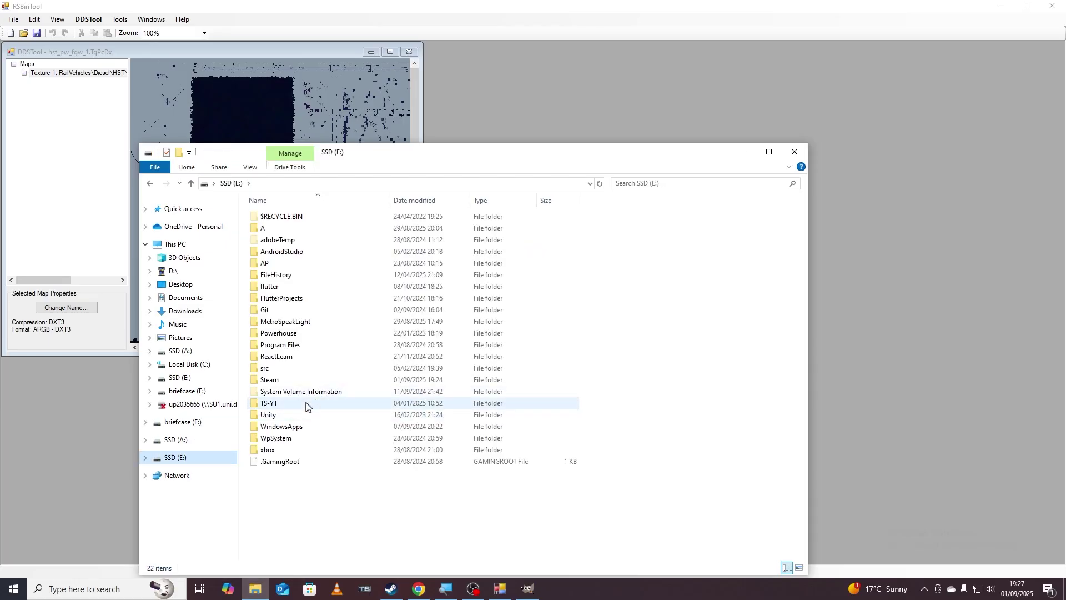
pyautogui.click(296, 385)
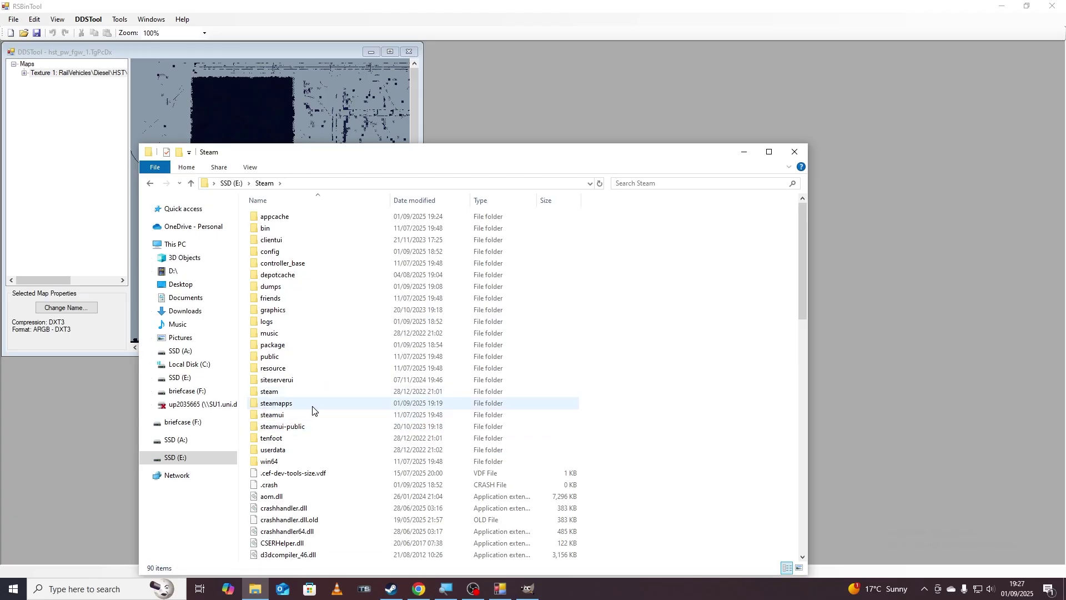
pyautogui.doubleClick(326, 405)
pyautogui.doubleClick(300, 217)
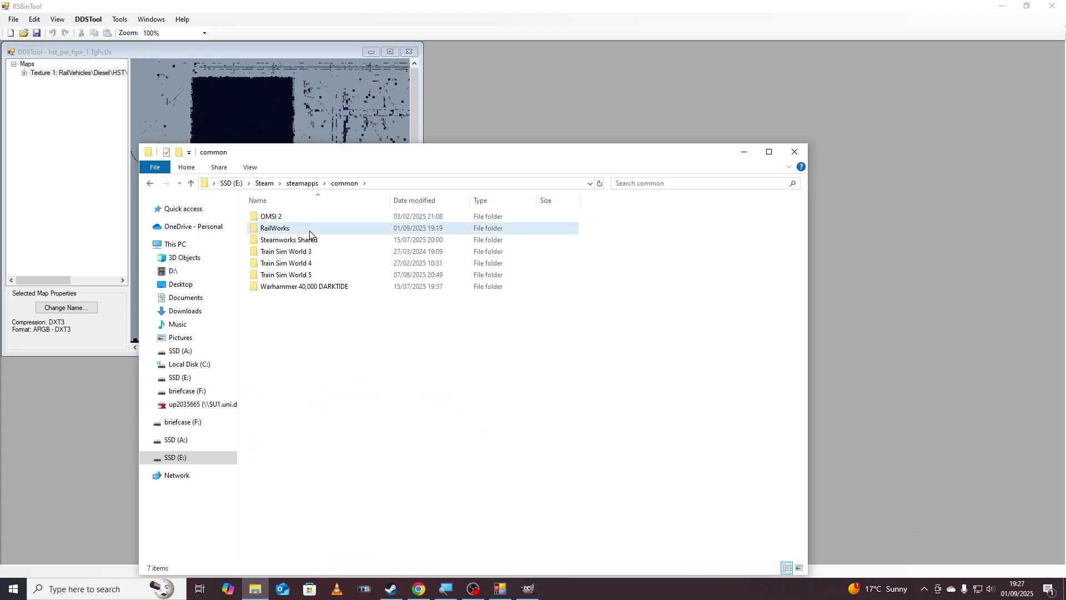
pyautogui.doubleClick(300, 228)
pyautogui.doubleClick(302, 232)
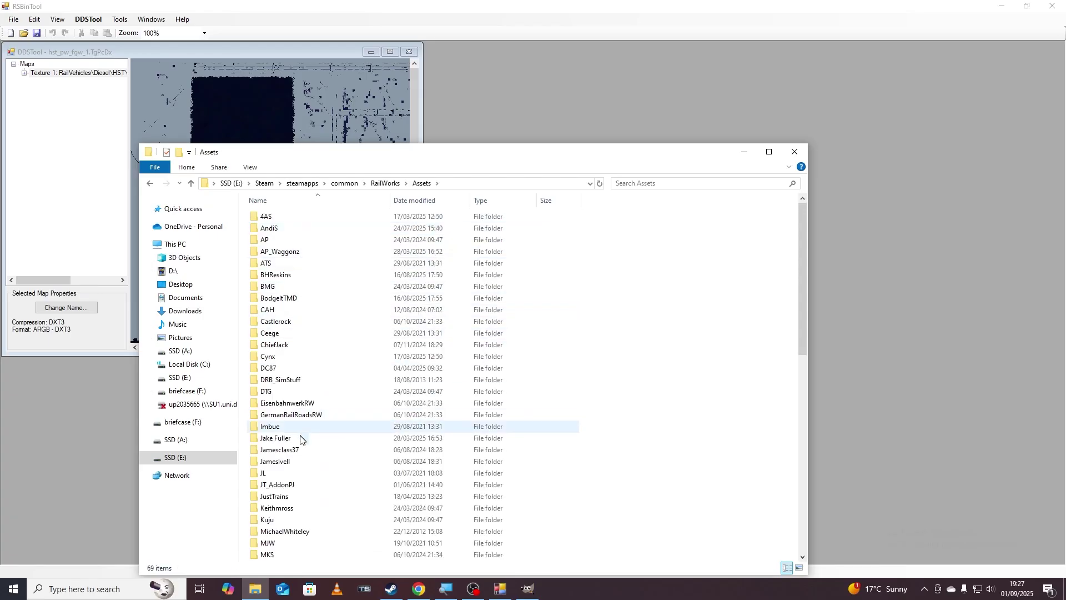
pyautogui.scroll(-7, 302, 436)
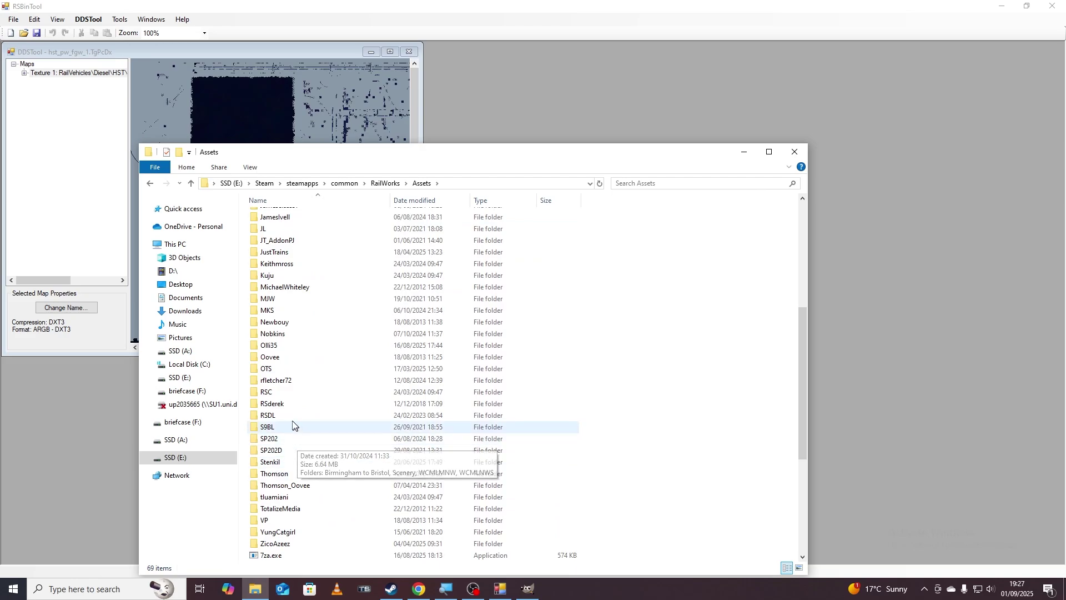
pyautogui.doubleClick(281, 276)
pyautogui.doubleClick(304, 216)
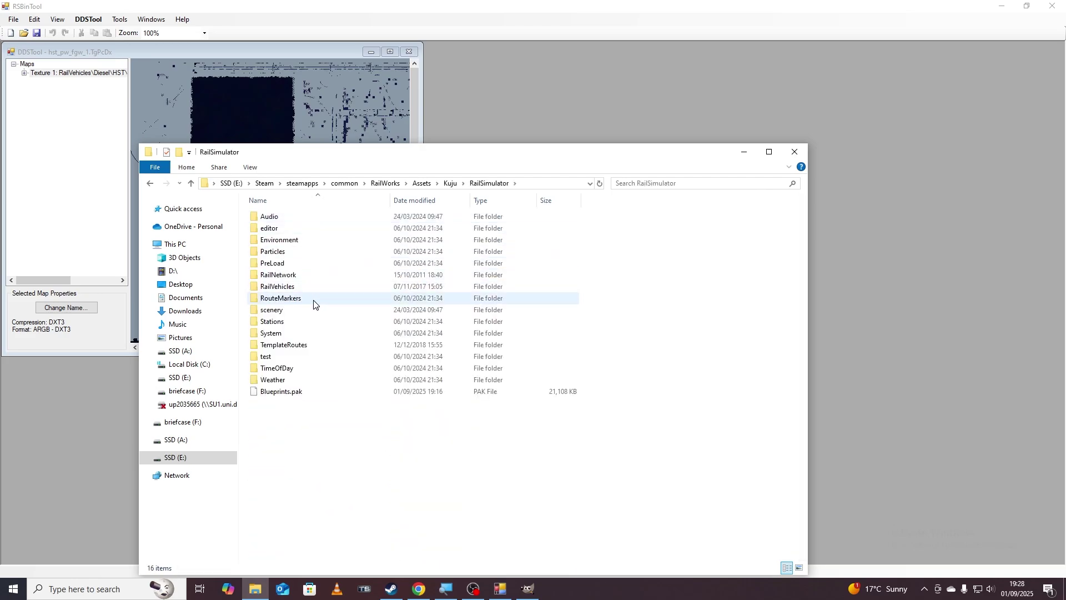
# Delete Blueprints.pak and close the Explorer window
pyautogui.click(331, 391)
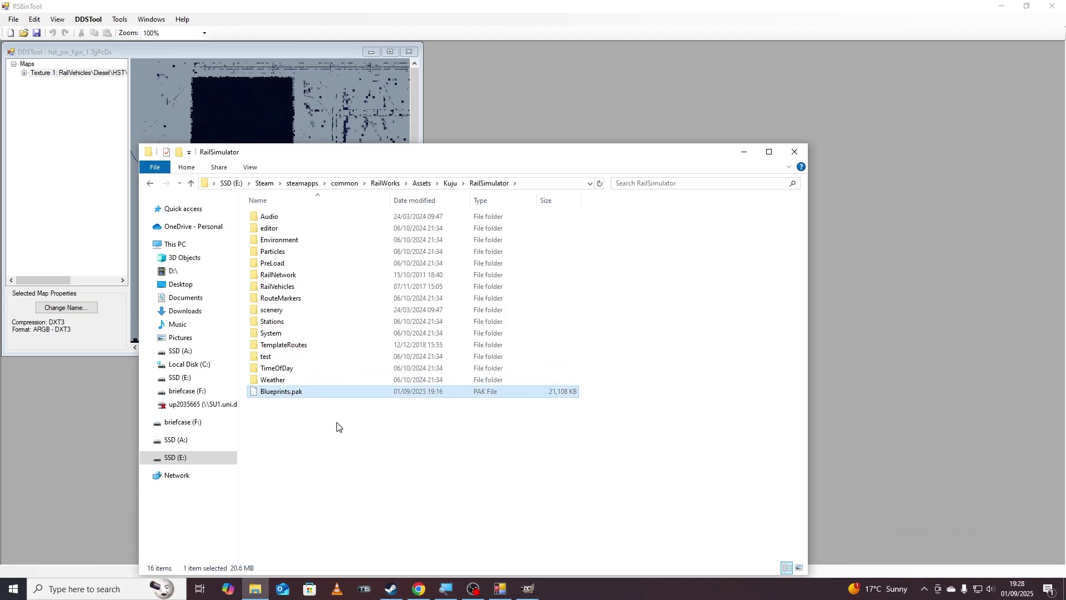
pyautogui.press('Delete')
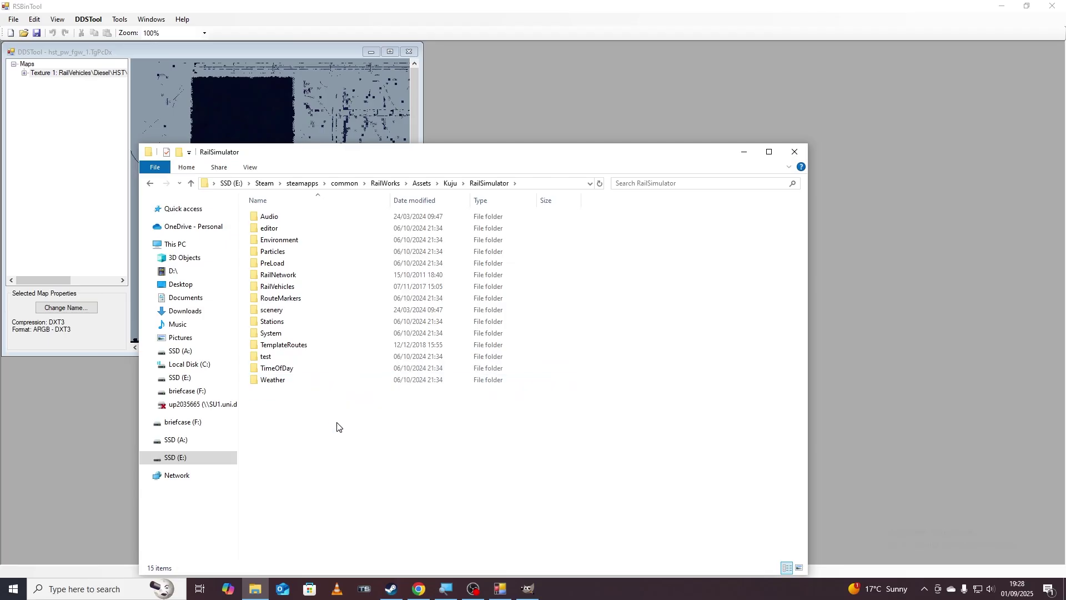
pyautogui.click(792, 153)
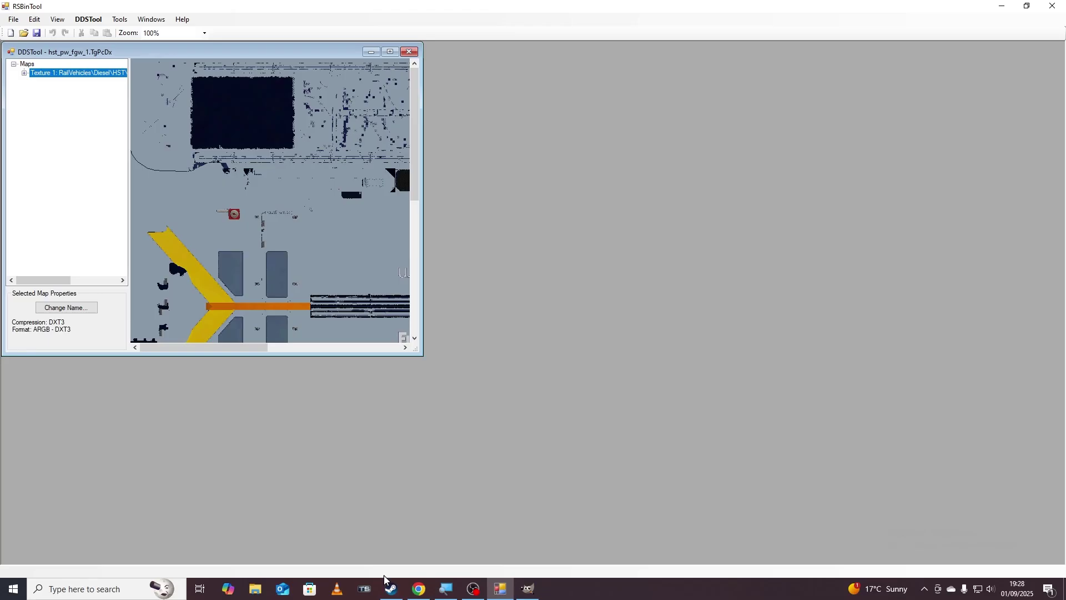
# Launch Train Simulator Classic and open the Academy route for editing
pyautogui.click(364, 589)
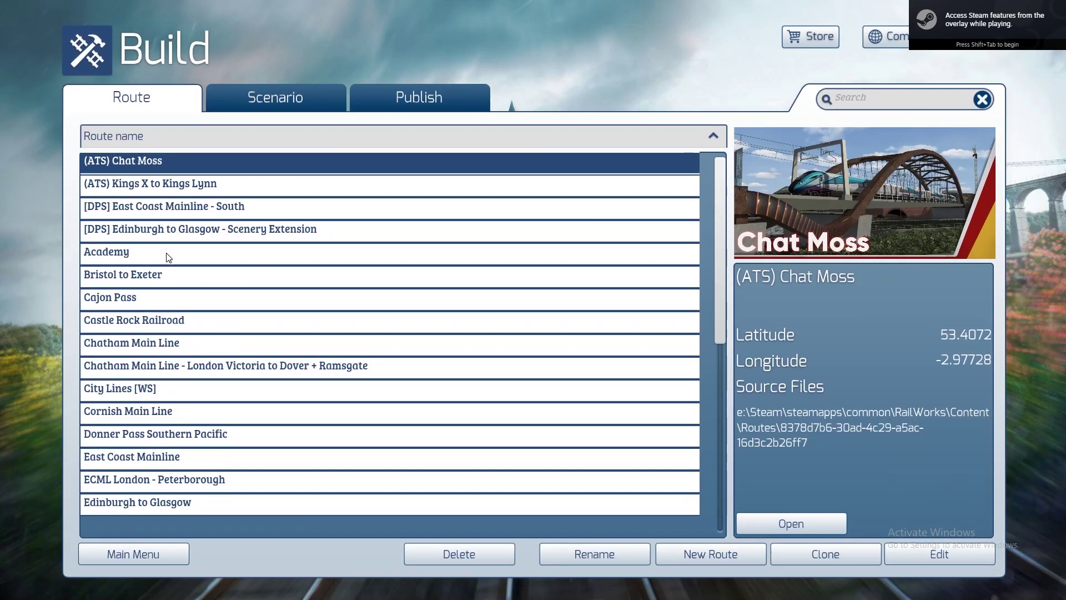
pyautogui.click(169, 256)
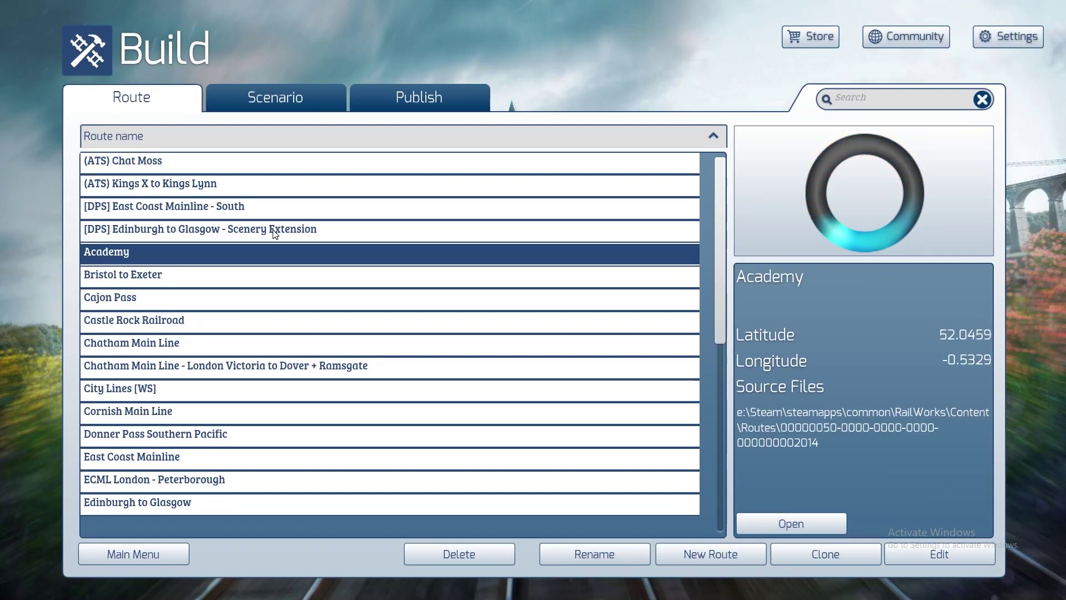
pyautogui.click(932, 555)
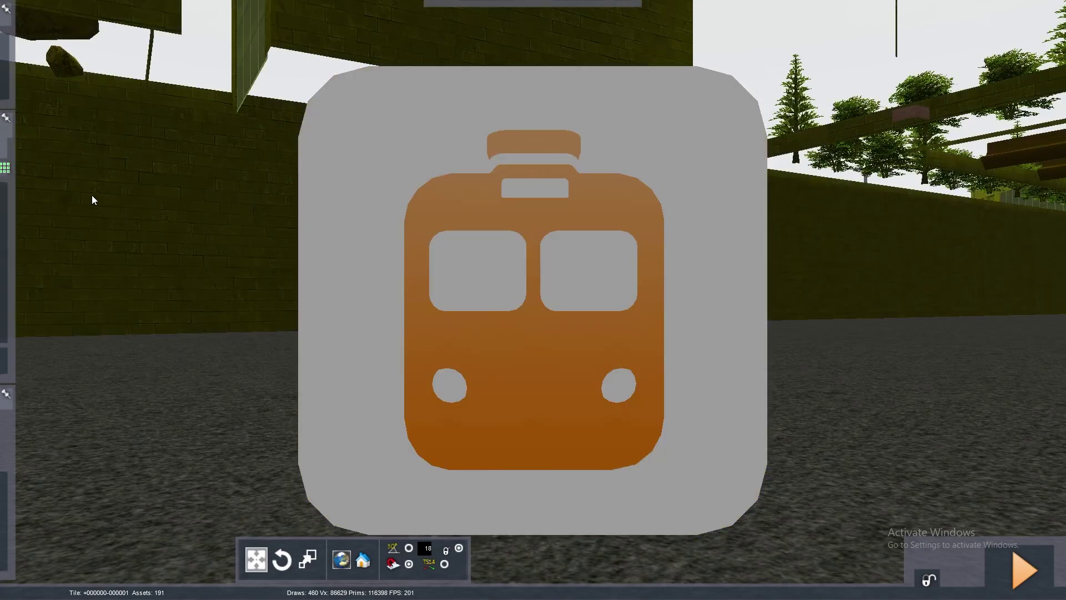
# Choose the Kuju asset provider, then switch to the Academy scenario editor, accepting the warning
pyautogui.moveTo(2, 153)
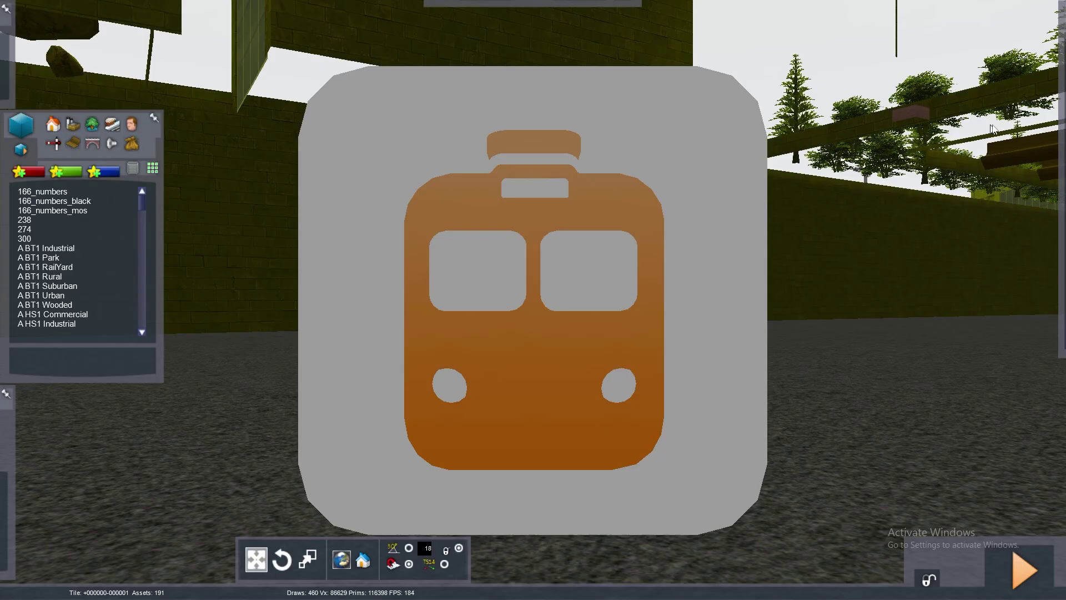
pyautogui.moveTo(1042, 145)
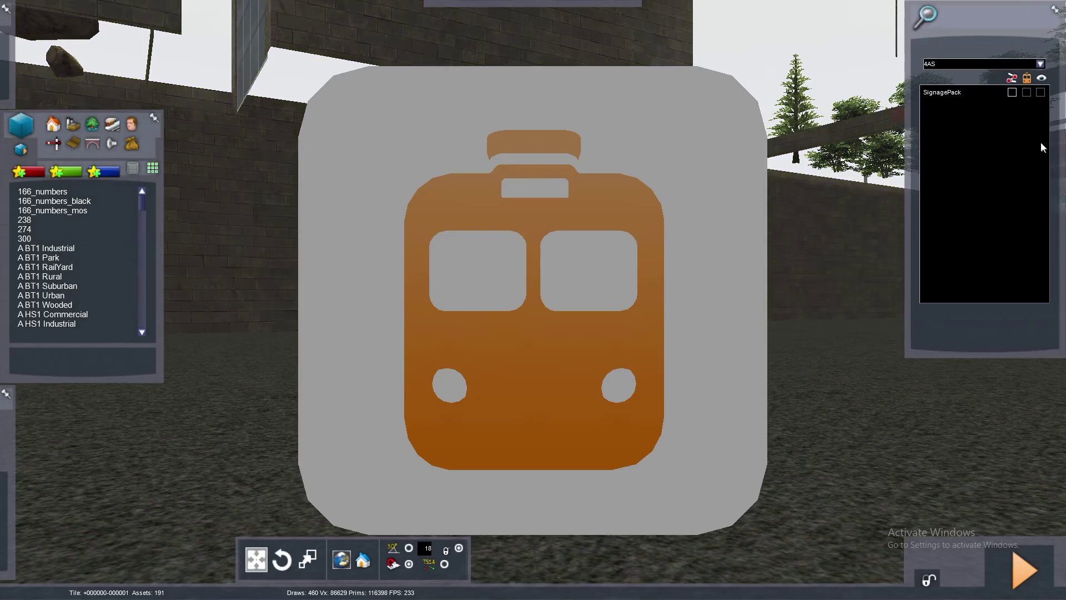
pyautogui.click(1040, 64)
pyautogui.scroll(-3, 979, 168)
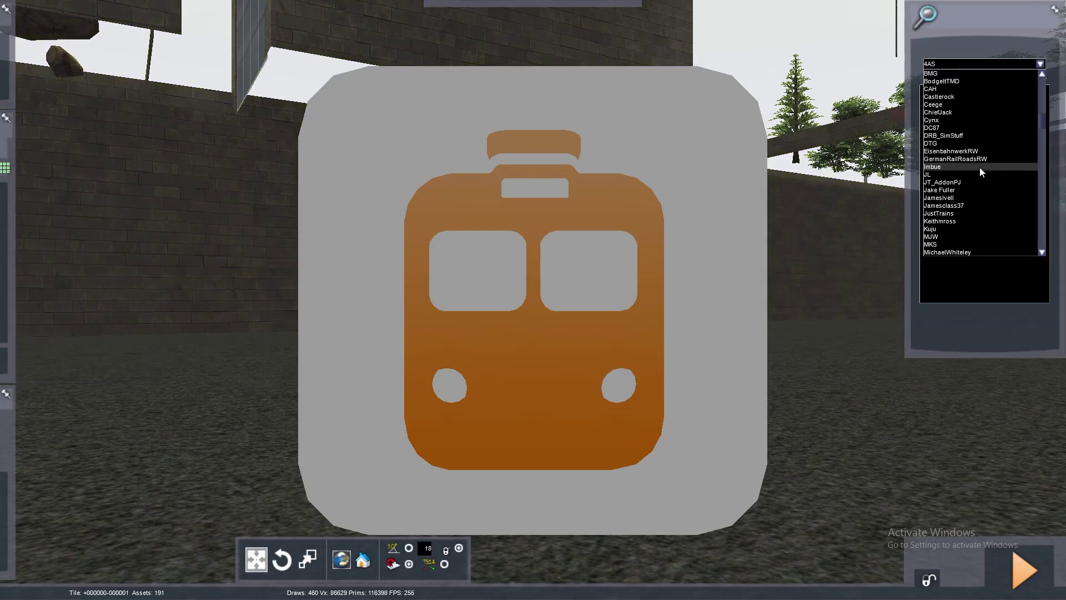
pyautogui.click(931, 182)
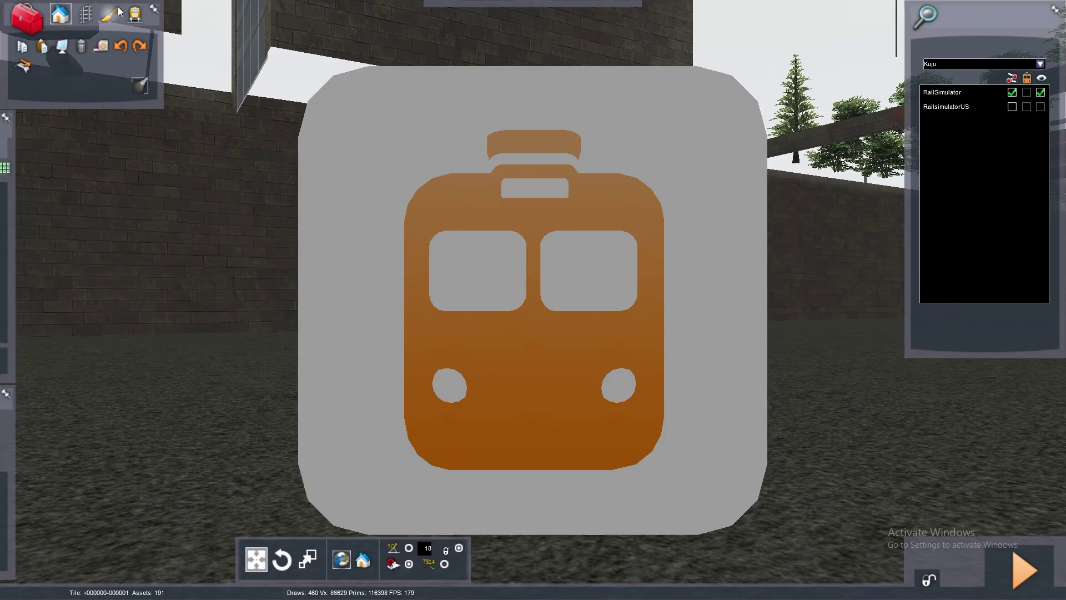
pyautogui.click(134, 14)
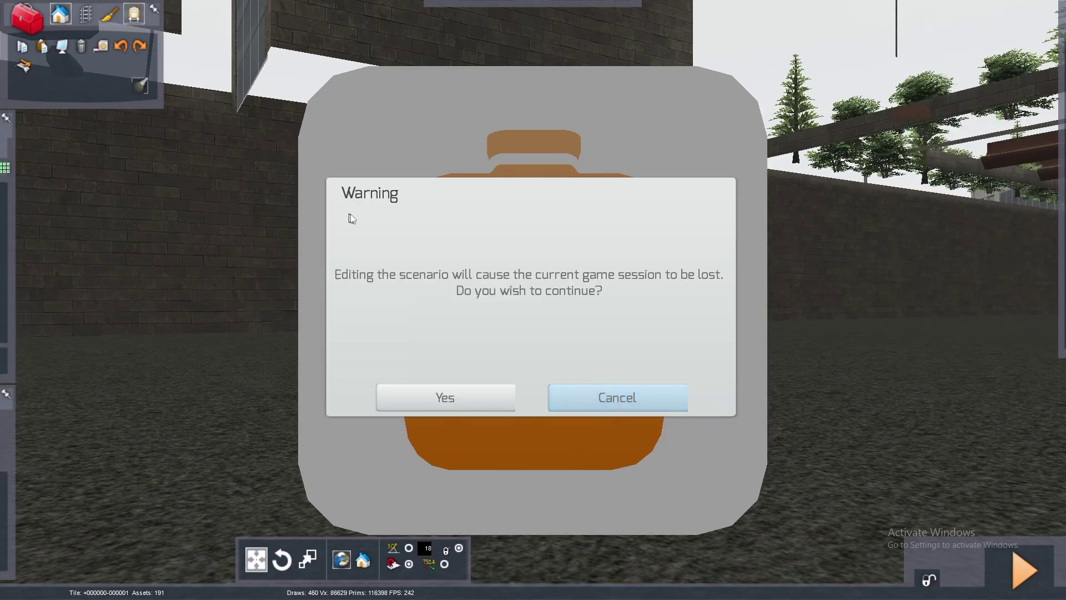
pyautogui.click(437, 394)
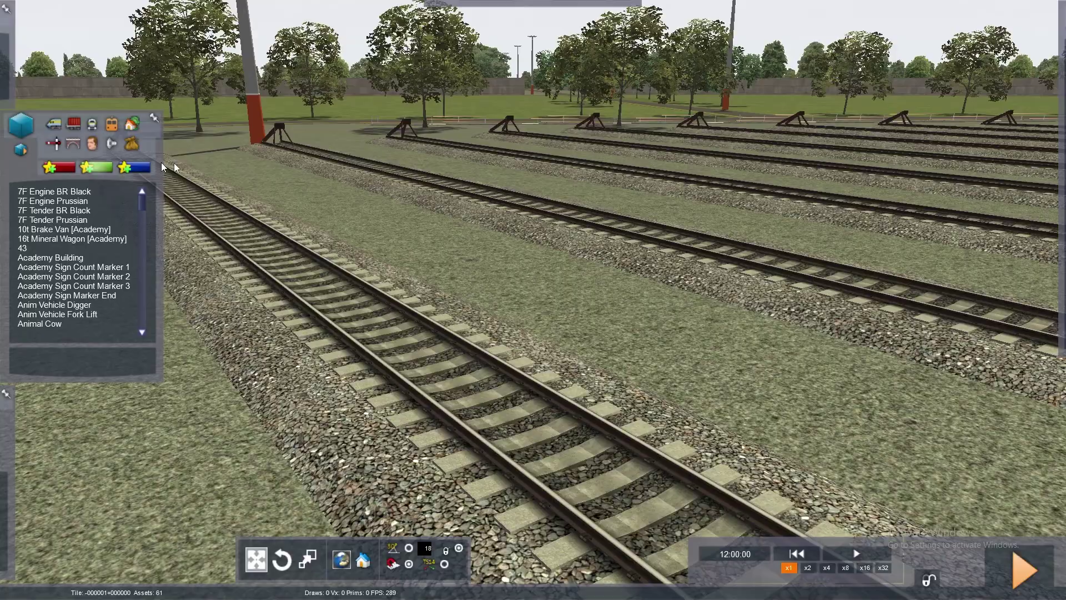
# Select Kuju in the provider list and scroll the engine list to Class 43 FGW WHITE
pyautogui.moveTo(997, 120)
pyautogui.click(1039, 64)
pyautogui.scroll(-3, 1020, 136)
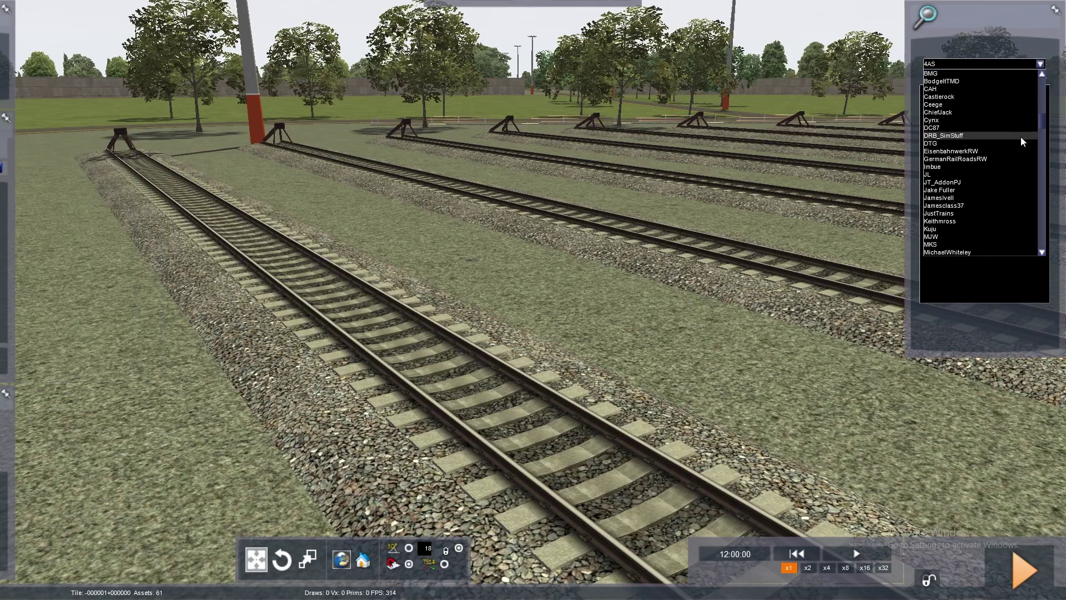
pyautogui.click(991, 159)
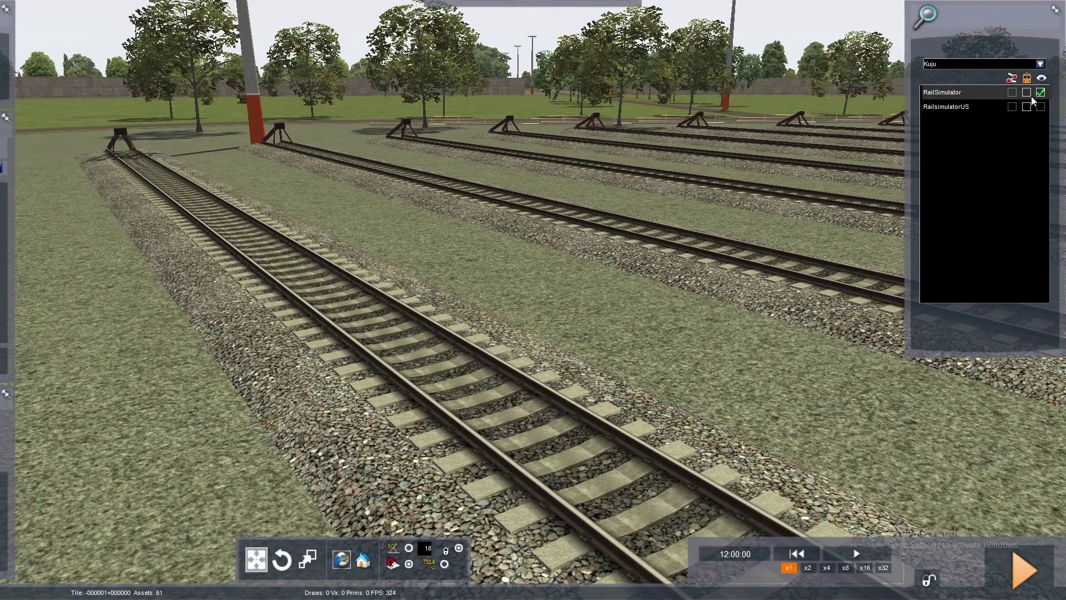
pyautogui.moveTo(17, 275)
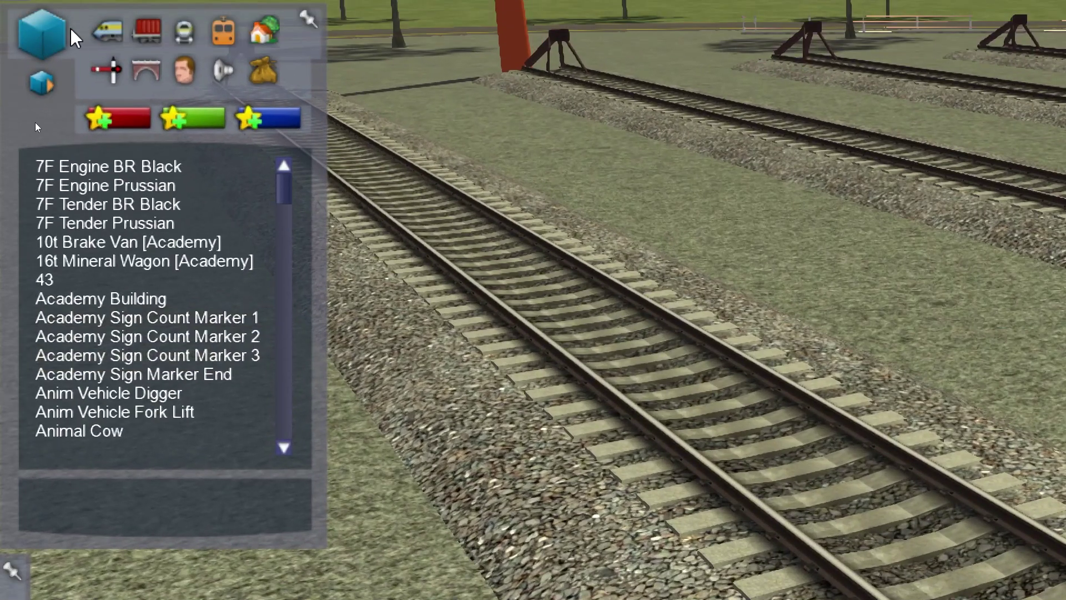
pyautogui.click(54, 124)
pyautogui.scroll(-15, 154, 247)
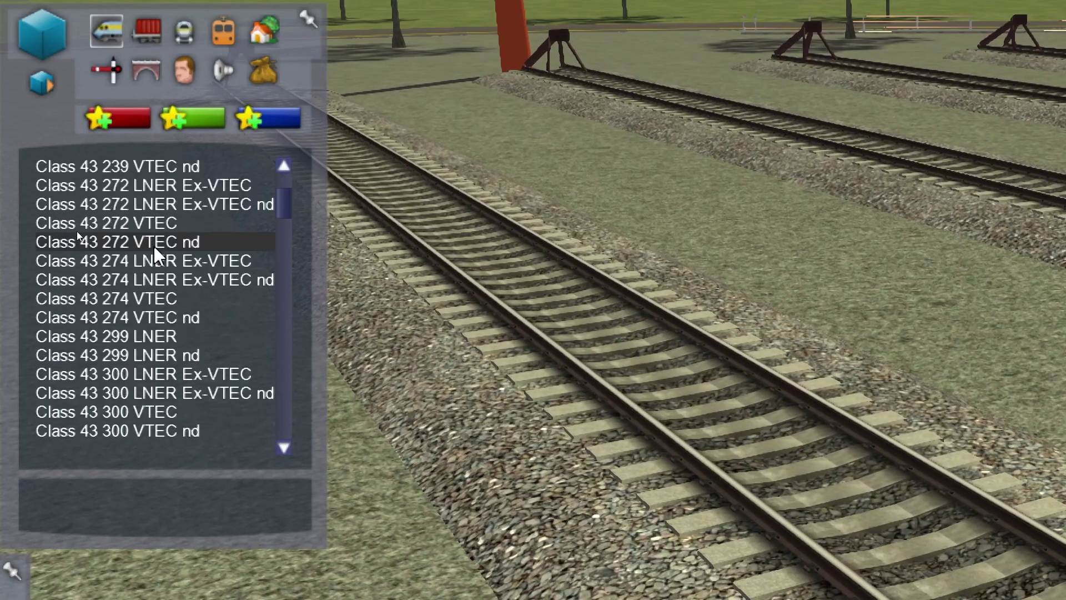
pyautogui.scroll(-15, 153, 245)
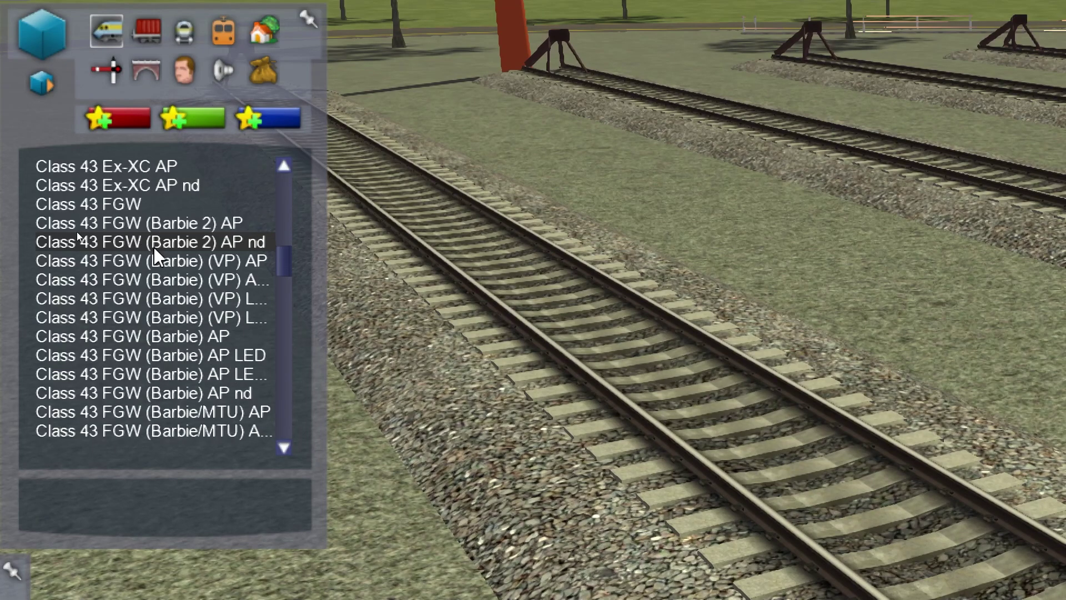
pyautogui.scroll(-6, 154, 247)
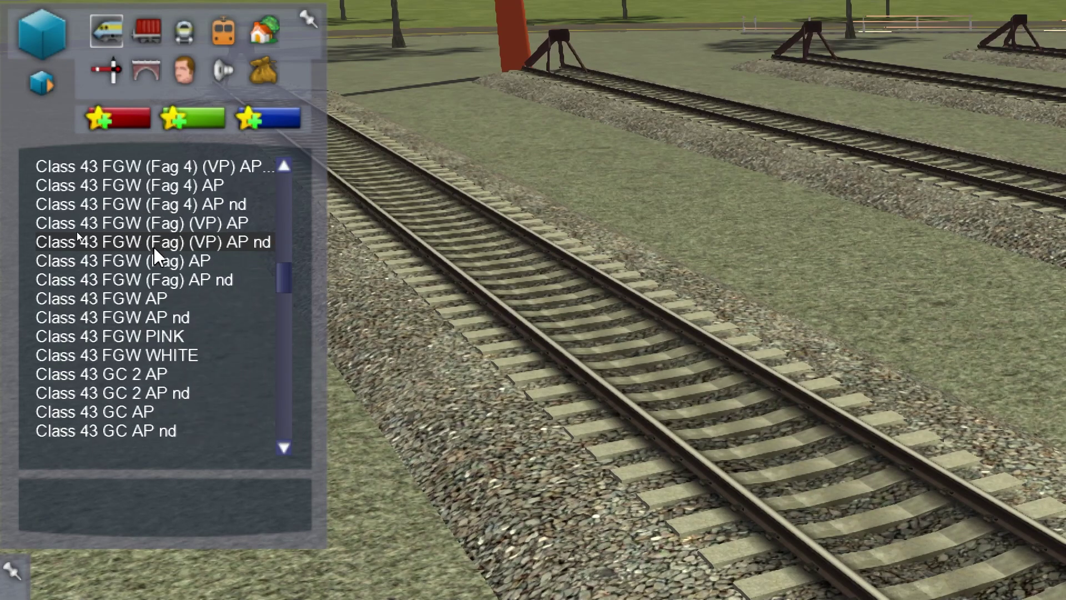
# Place the Class 43 FGW WHITE power car on the Academy scenario track
pyautogui.click(184, 354)
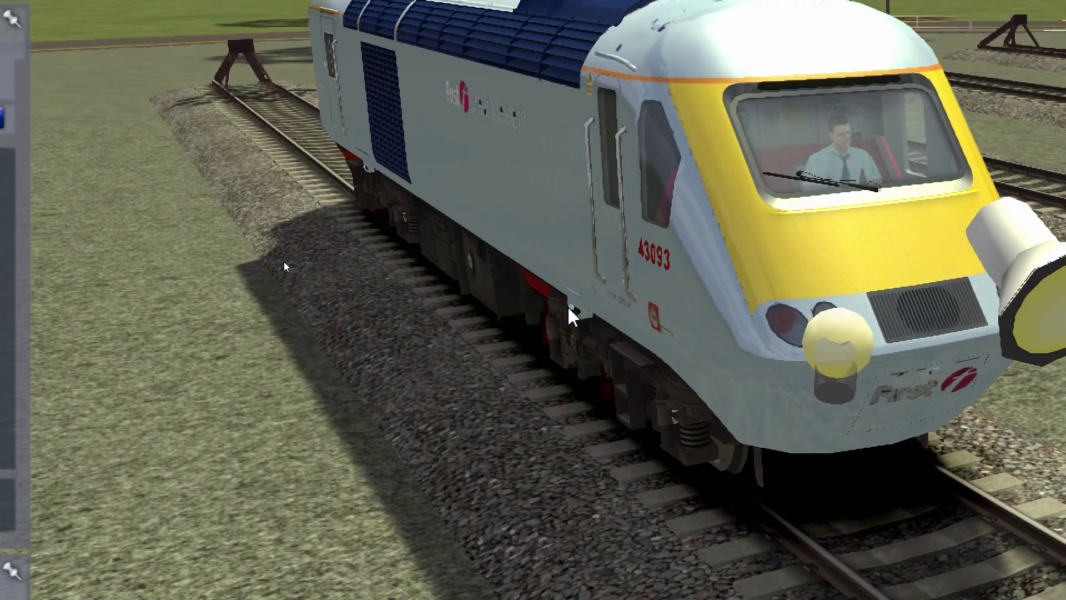
pyautogui.press('super')
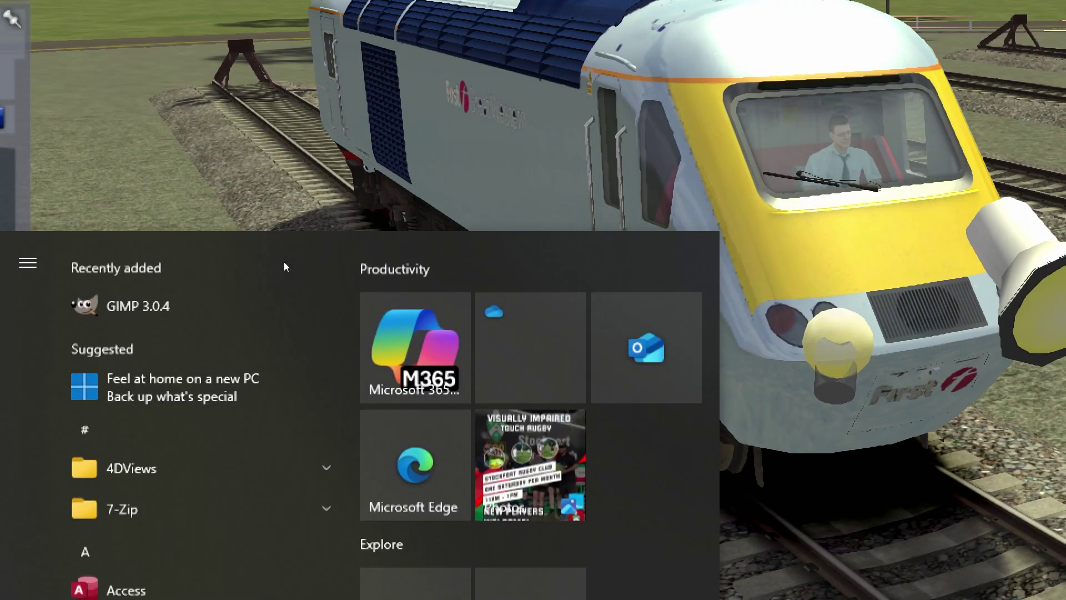
pyautogui.click(655, 76)
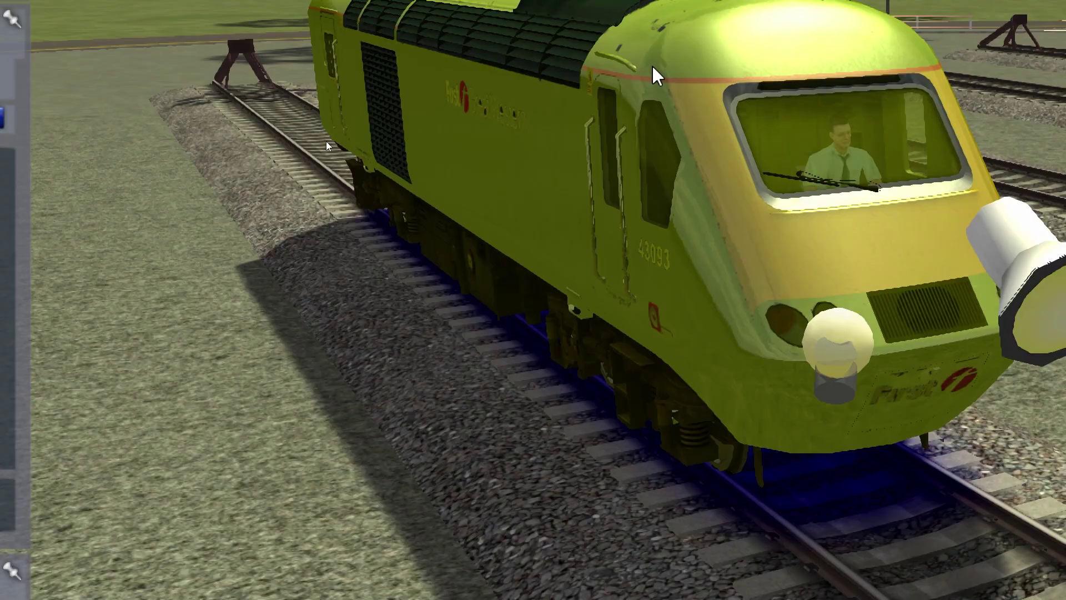